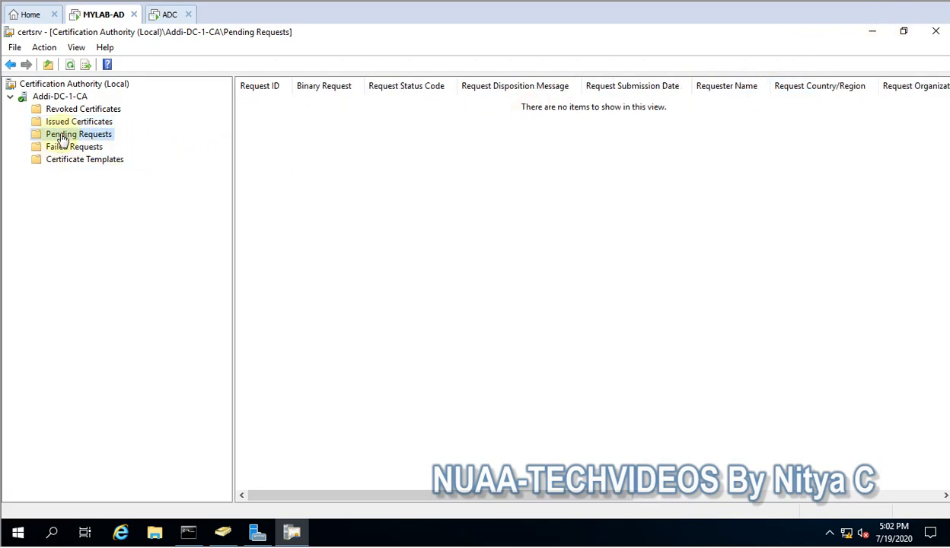
Look through the Failed Requests and Certificate Templates folders of the Addi-DC-1-CA certification authority, returning to its root.
left_click(76, 146)
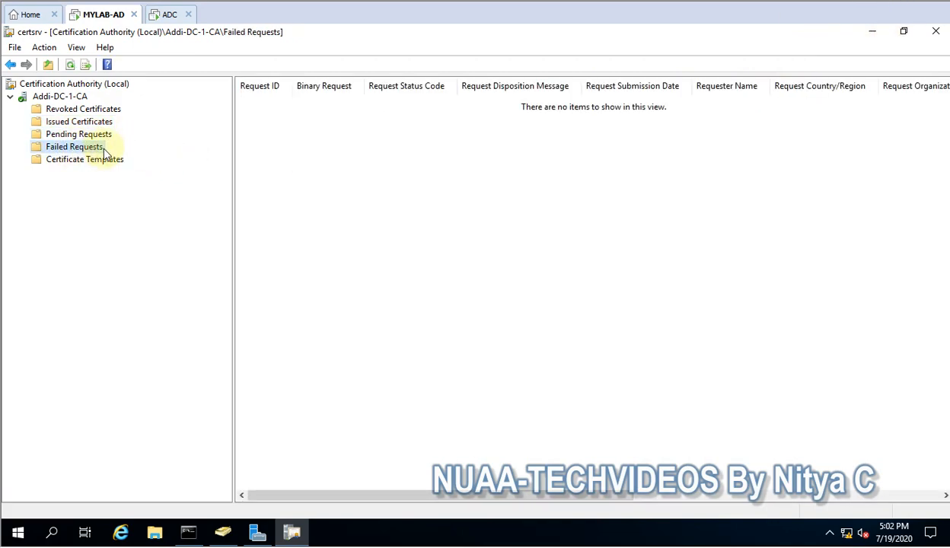
left_click(83, 160)
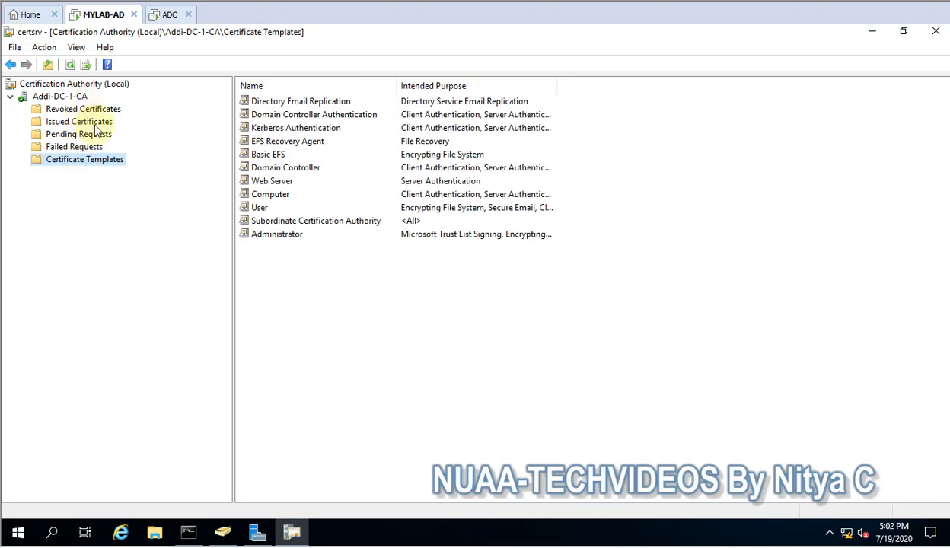
left_click(87, 148)
left_click(67, 97)
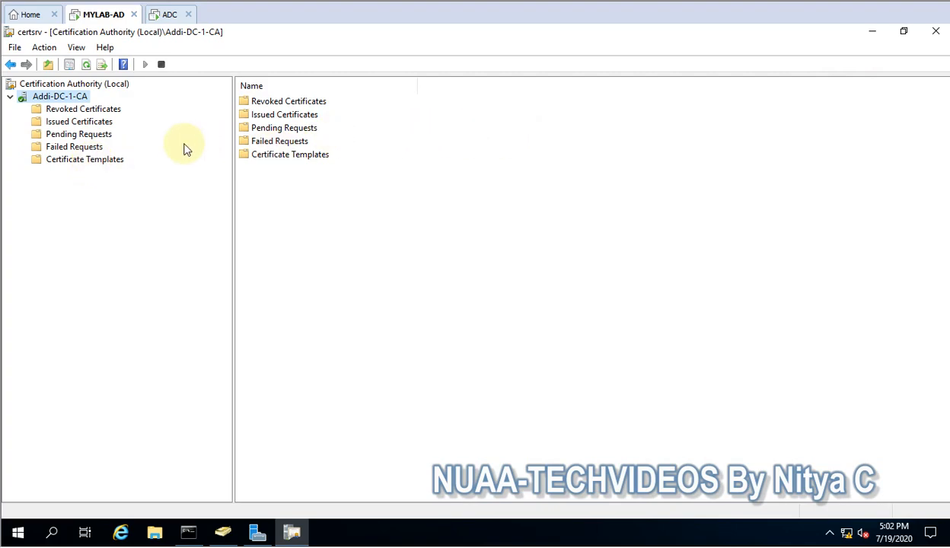
Open the management console for the authority's certificate templates and maximize its window.
left_click(116, 166)
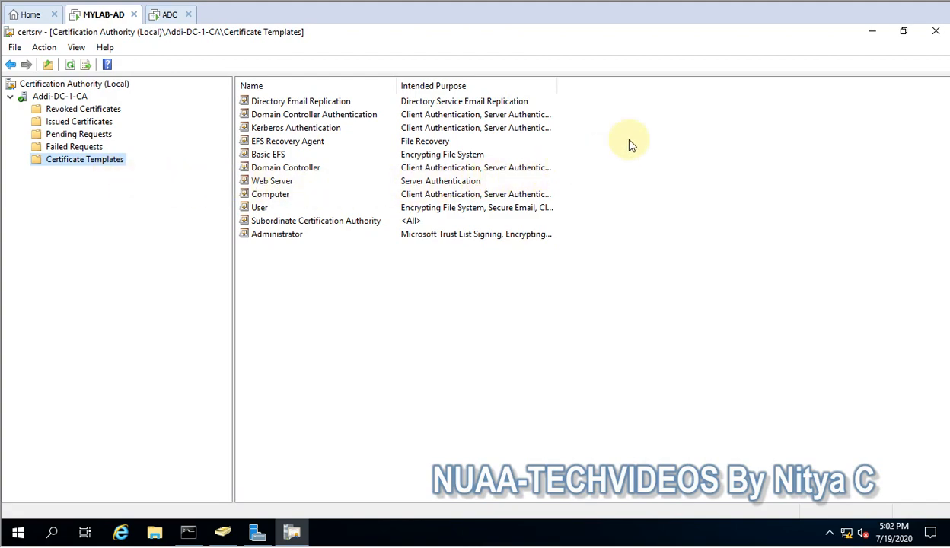
right_click(77, 160)
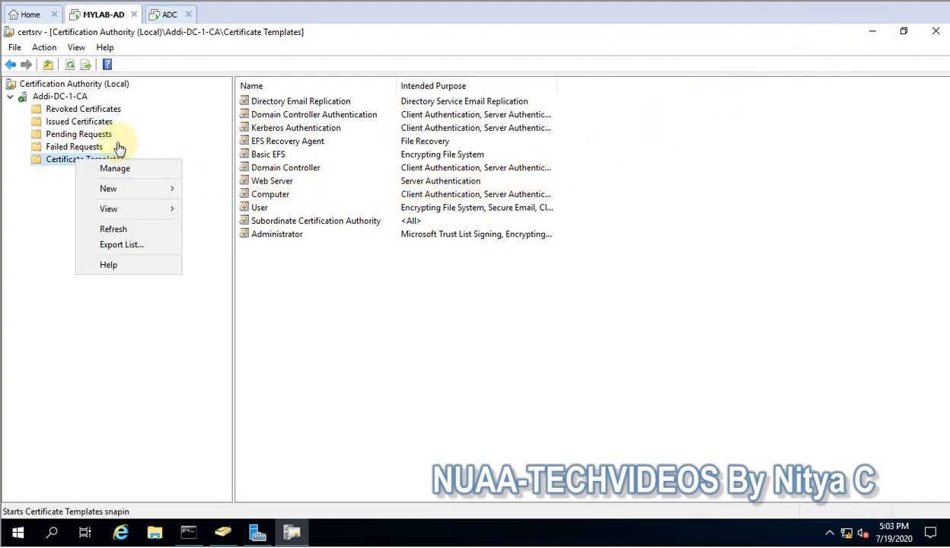
left_click(66, 161)
right_click(64, 160)
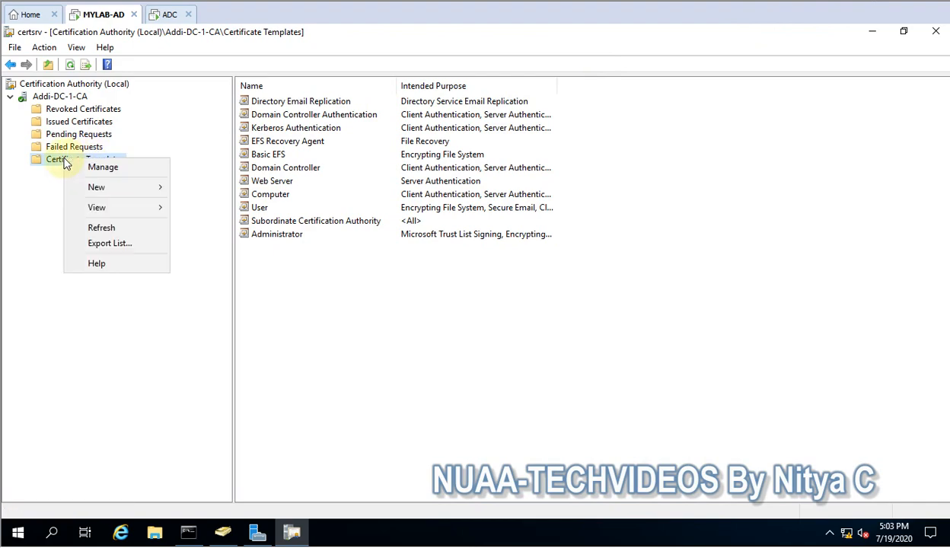
left_click(93, 168)
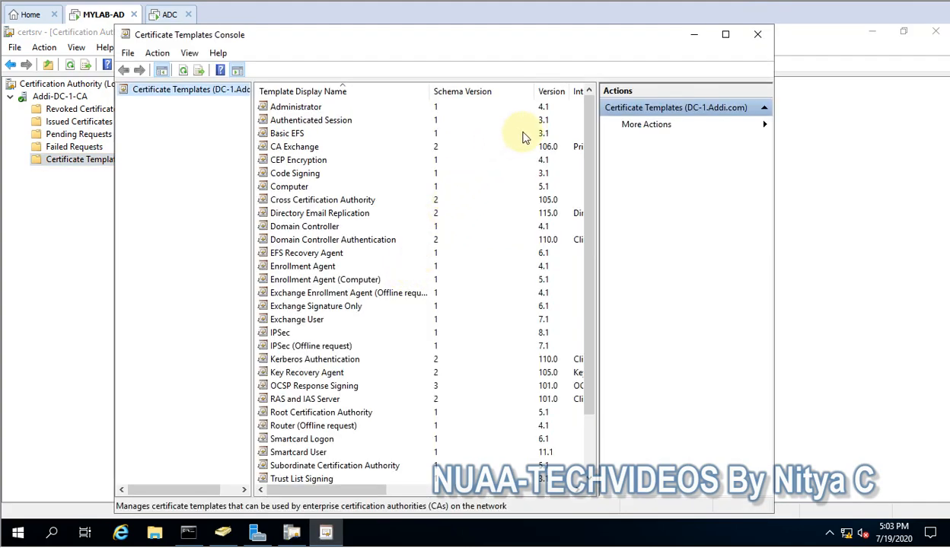
left_click(725, 34)
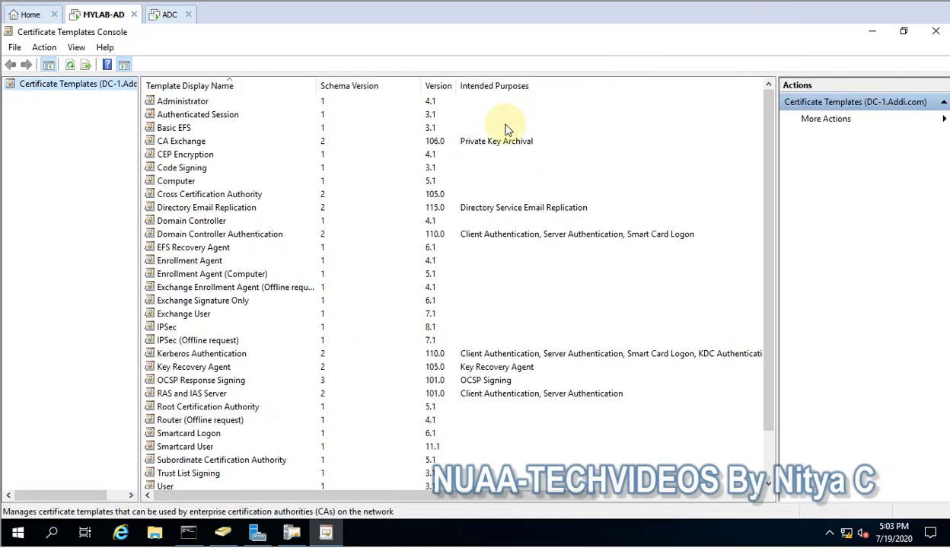
Duplicate the Workstation Authentication certificate template.
left_click(369, 289)
scroll(367, 295, "down", 2)
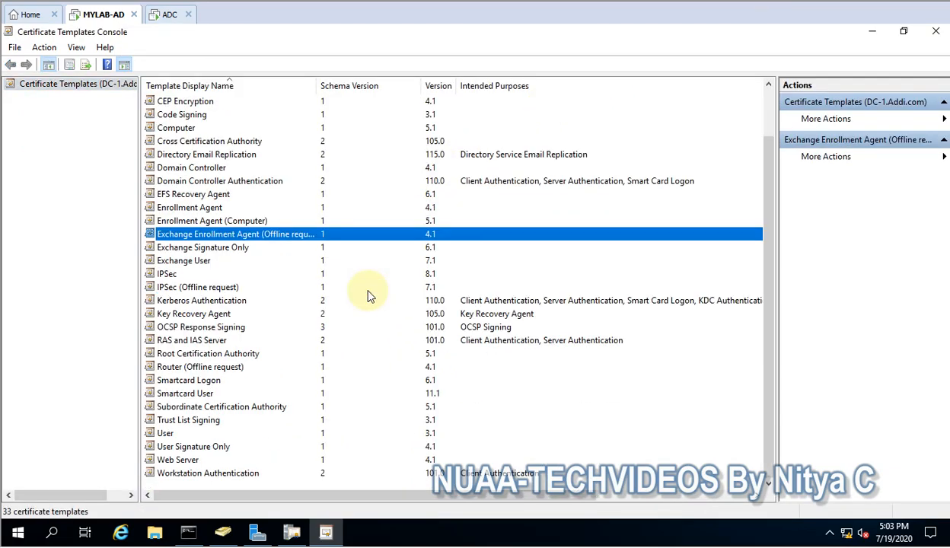
left_click(199, 475)
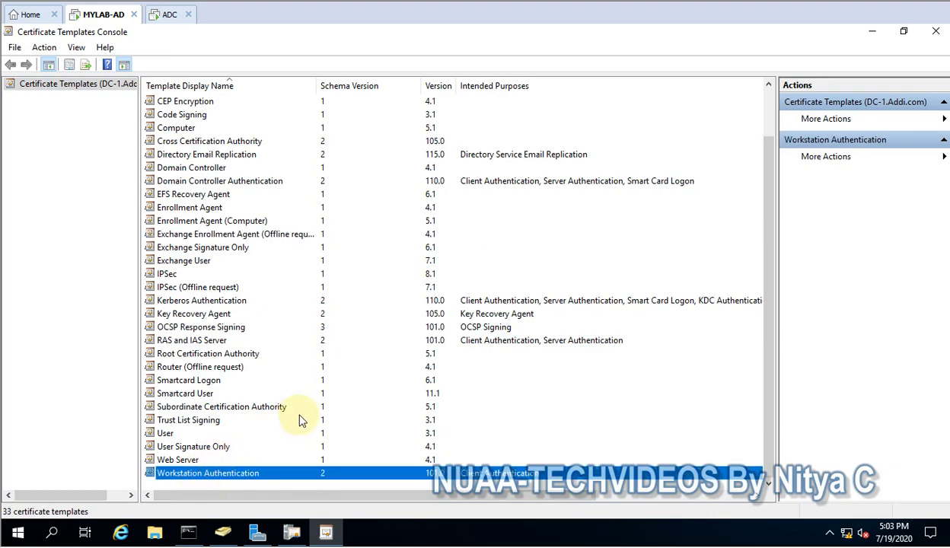
right_click(219, 476)
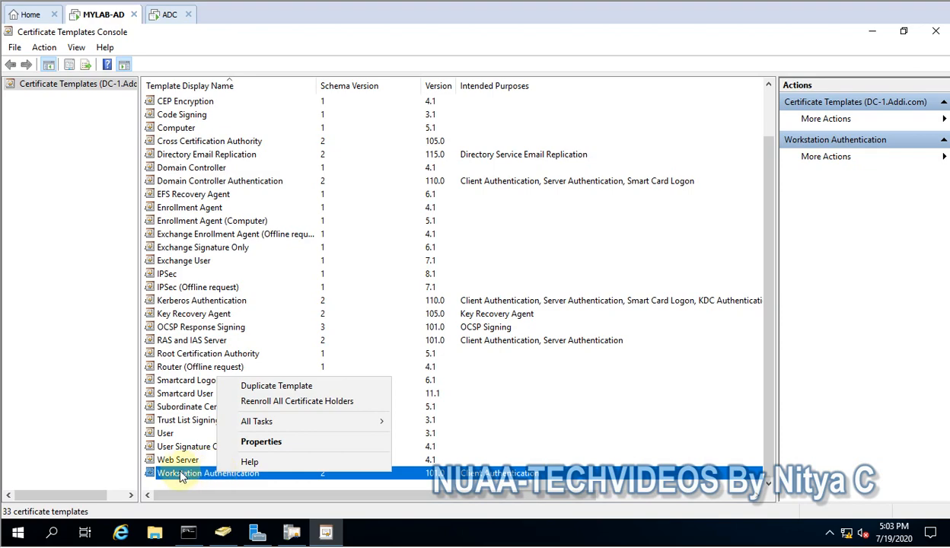
left_click(181, 472)
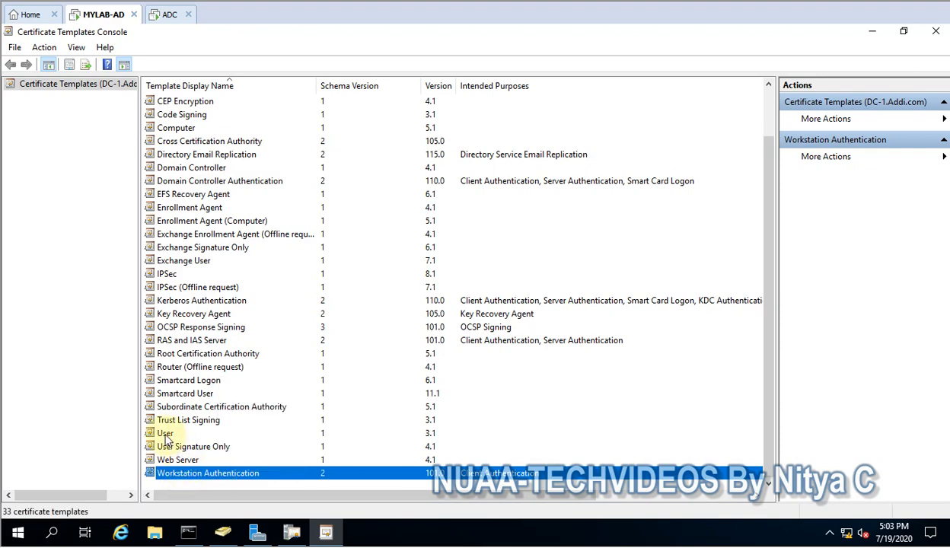
left_click(166, 435)
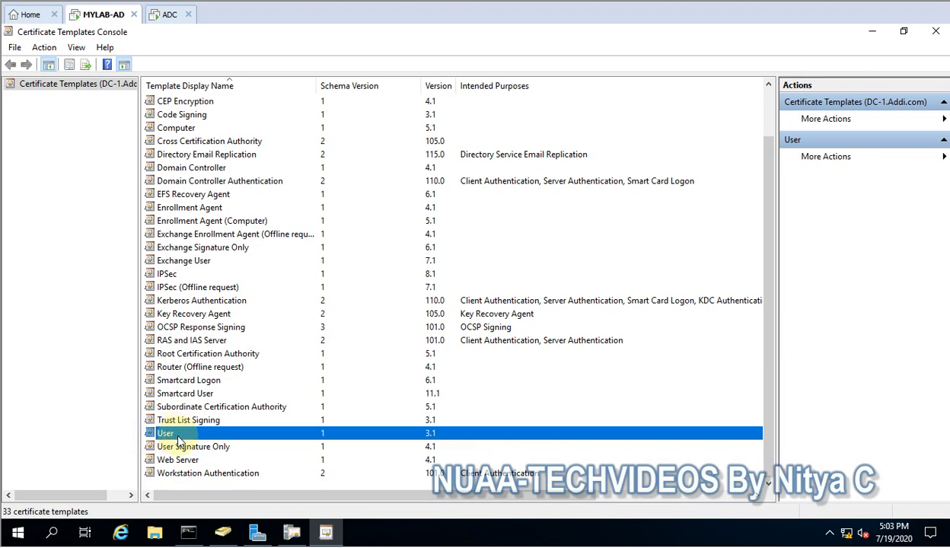
left_click(180, 475)
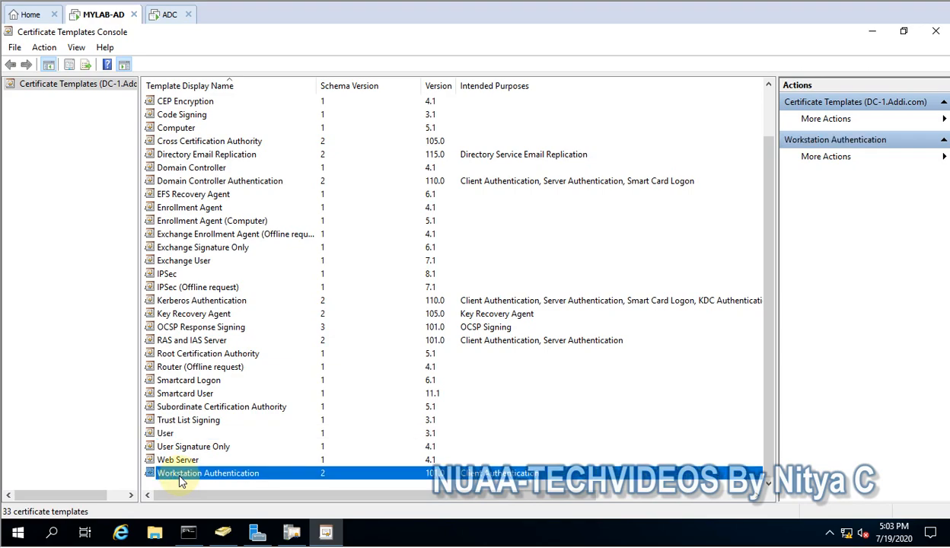
right_click(181, 480)
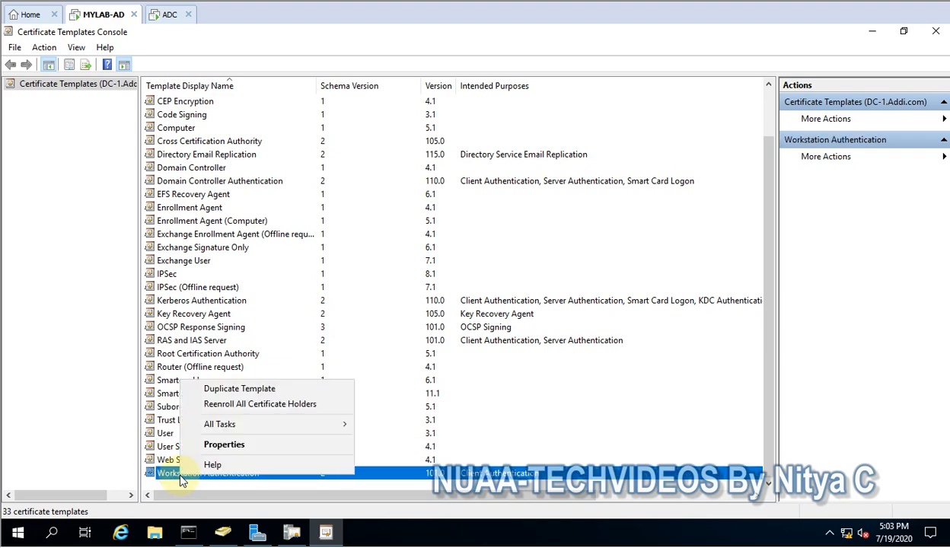
left_click(232, 390)
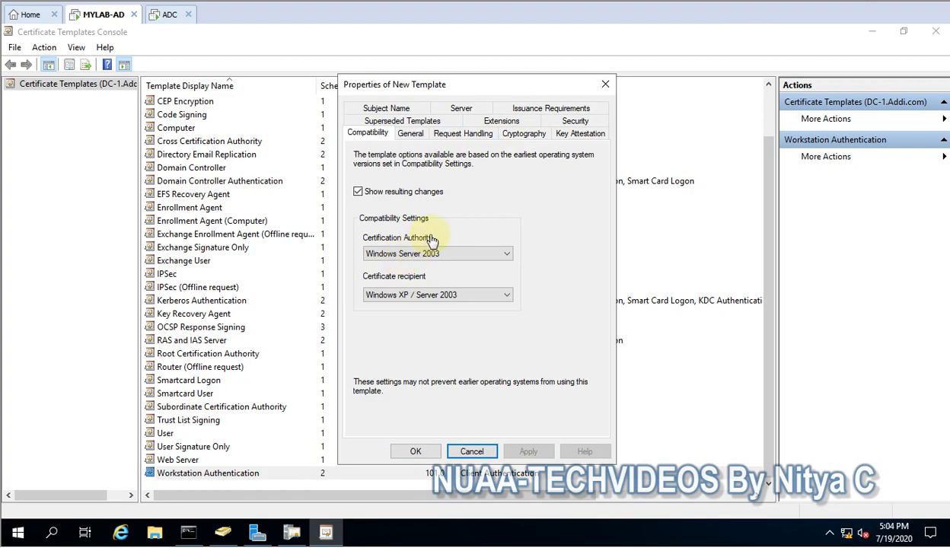
Review the Certification Authority compatibility versions offered for the new template, leaving Windows Server 2003 selected.
left_click(396, 259)
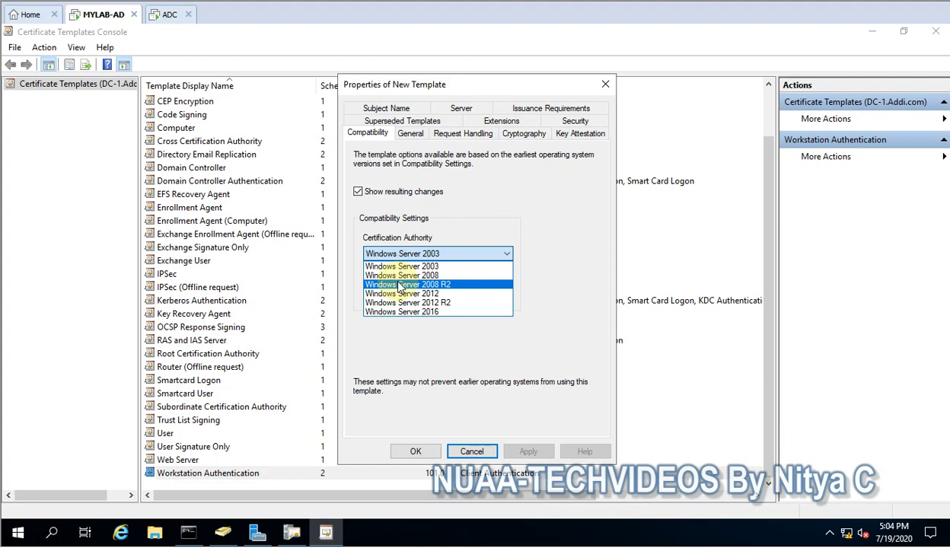
left_click(427, 267)
left_click(428, 254)
left_click(431, 252)
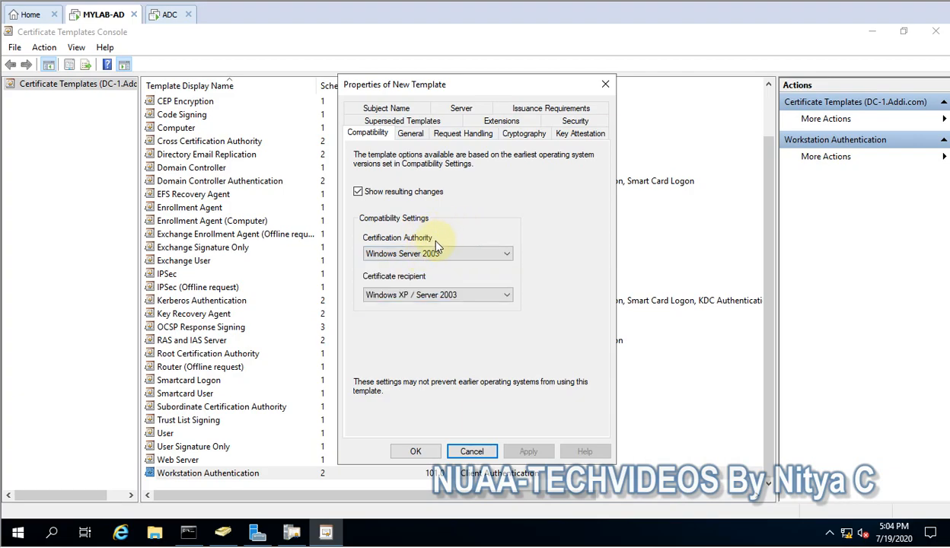
Set the new template's display name to AutoEnrollWorkstations.
left_click(410, 133)
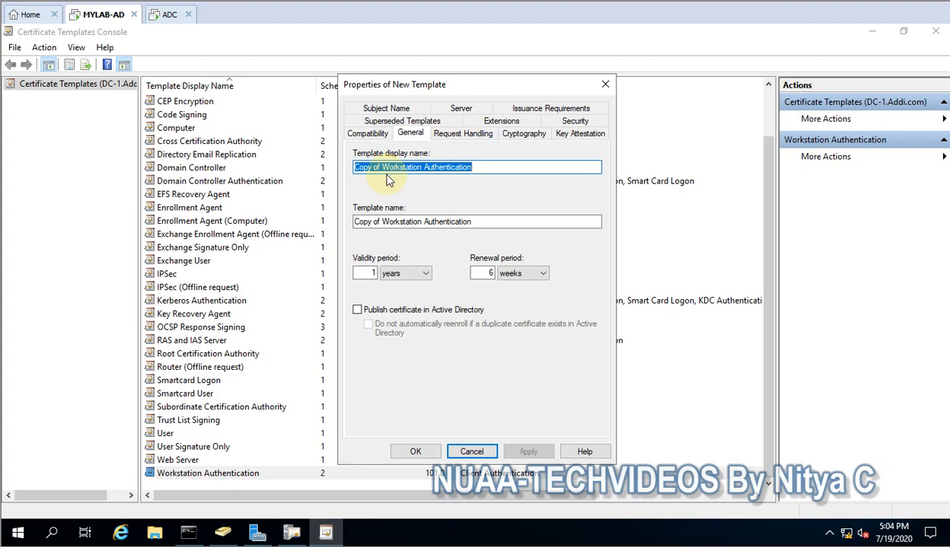
left_click(383, 167)
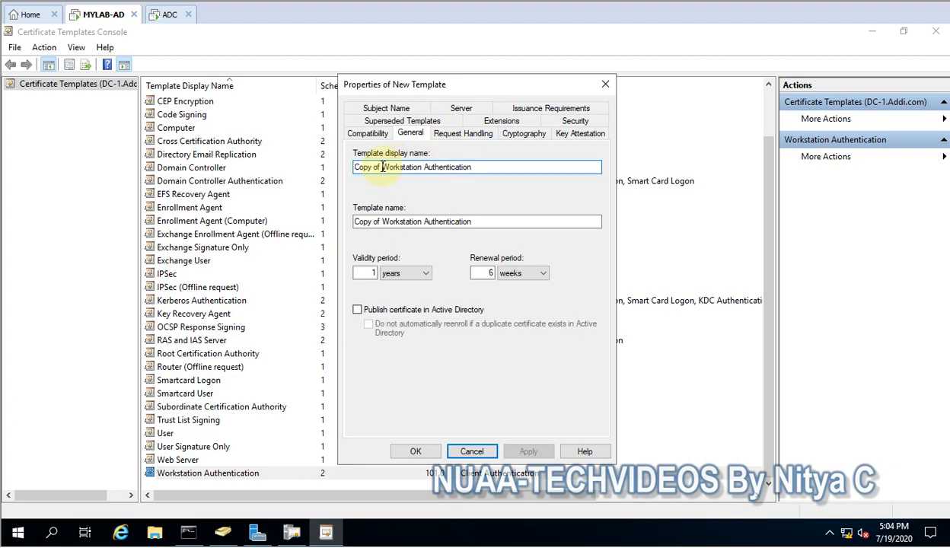
key("BackSpace")
key("BackSpace")
key("BackSpace")
key("BackSpace")
key("BackSpace")
key("BackSpace")
key("BackSpace")
key("BackSpace")
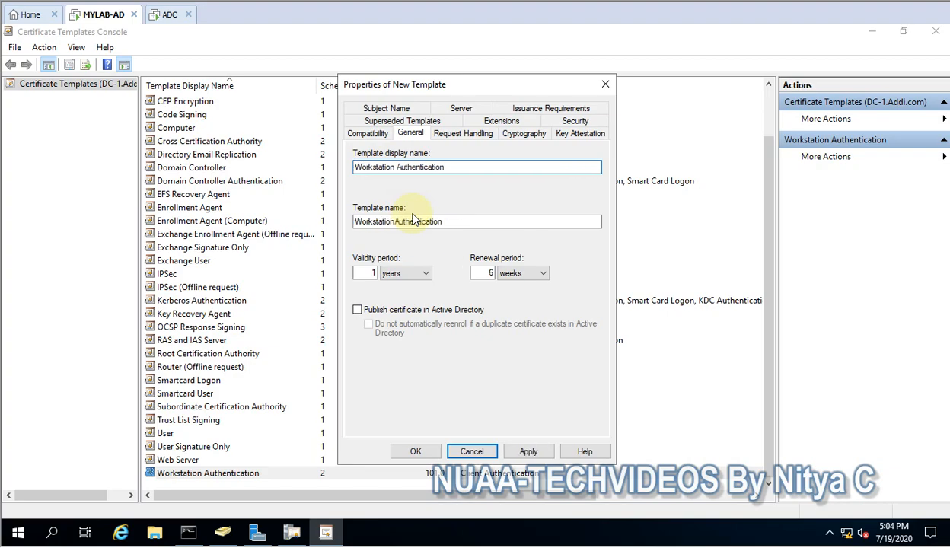
type("A")
key("BackSpace")
type("Compt")
key("BackSpace")
key("BackSpace")
key("BackSpace")
key("BackSpace")
key("BackSpace")
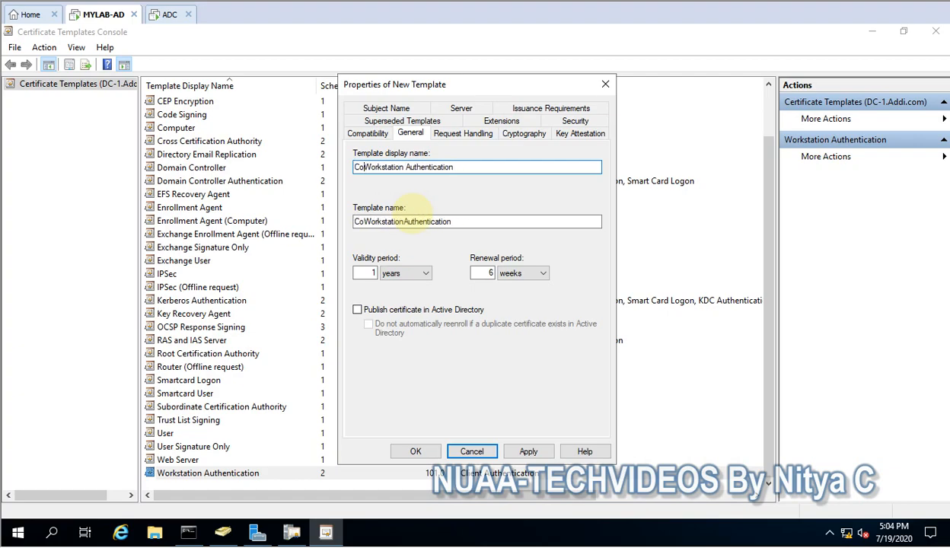
type("Auto")
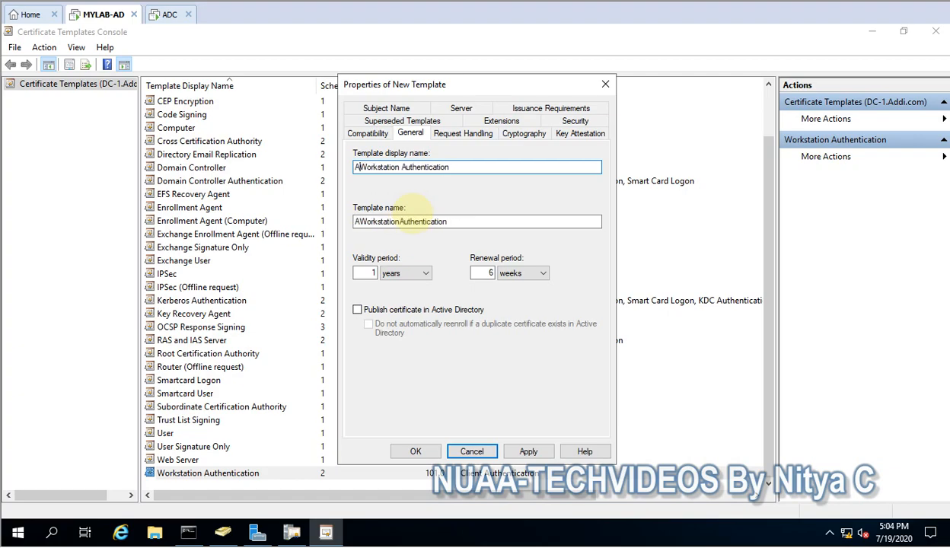
type("Enrol")
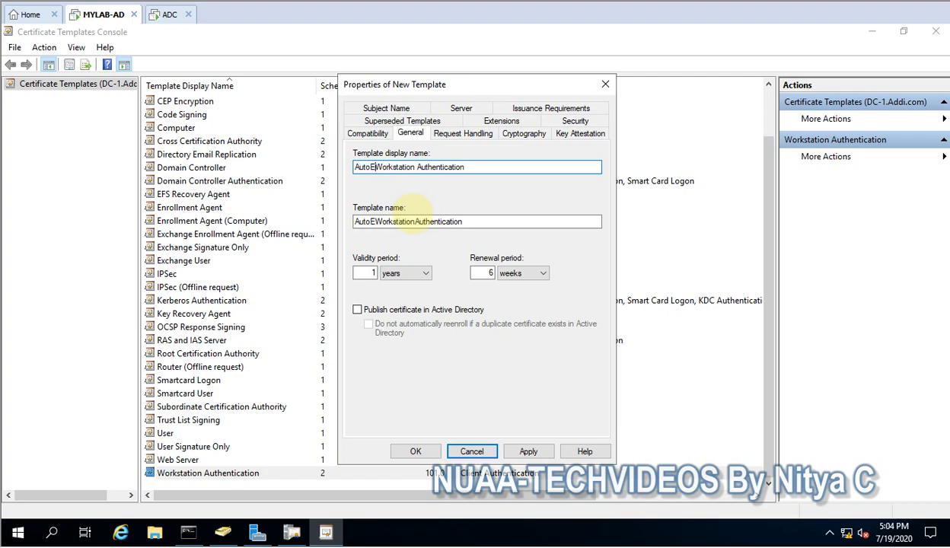
type("l-")
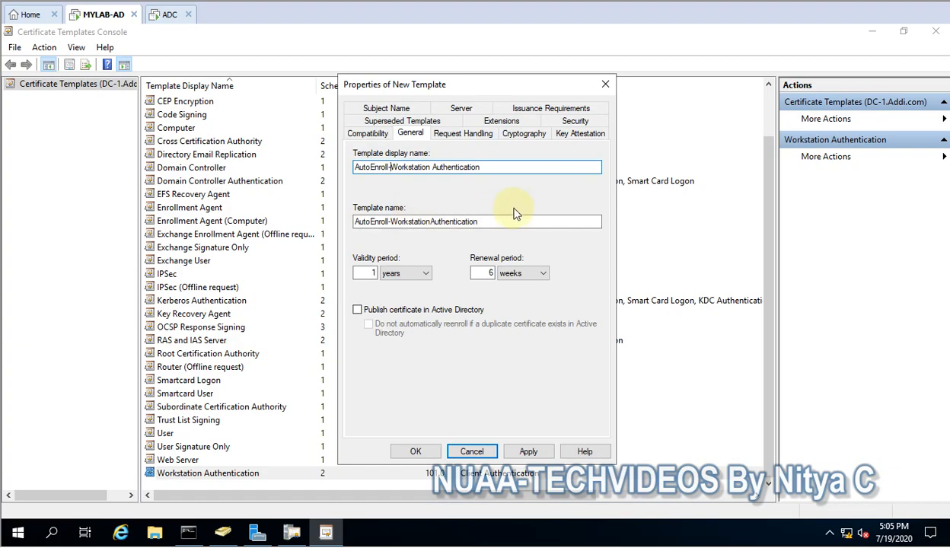
left_click_drag(481, 167, 417, 163)
key("BackSpace")
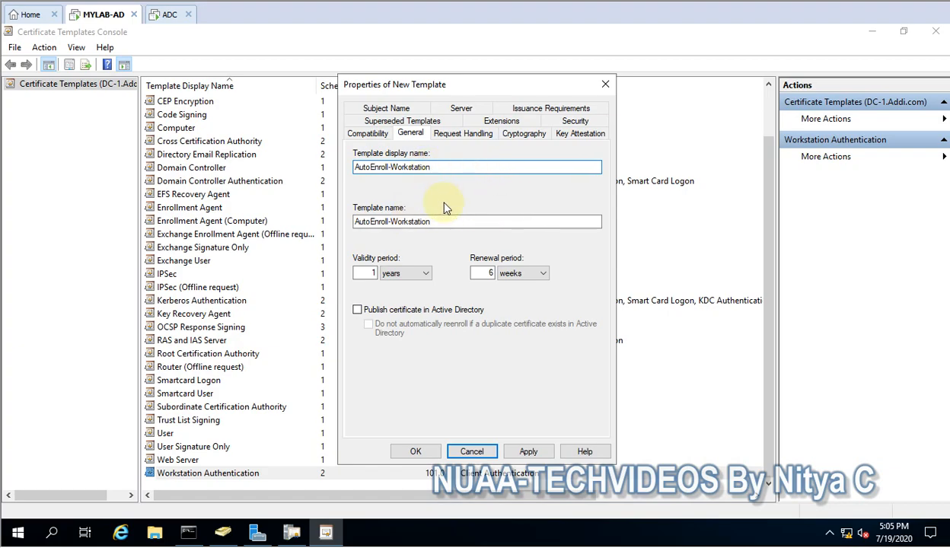
type("s")
left_click(392, 167)
key("BackSpace")
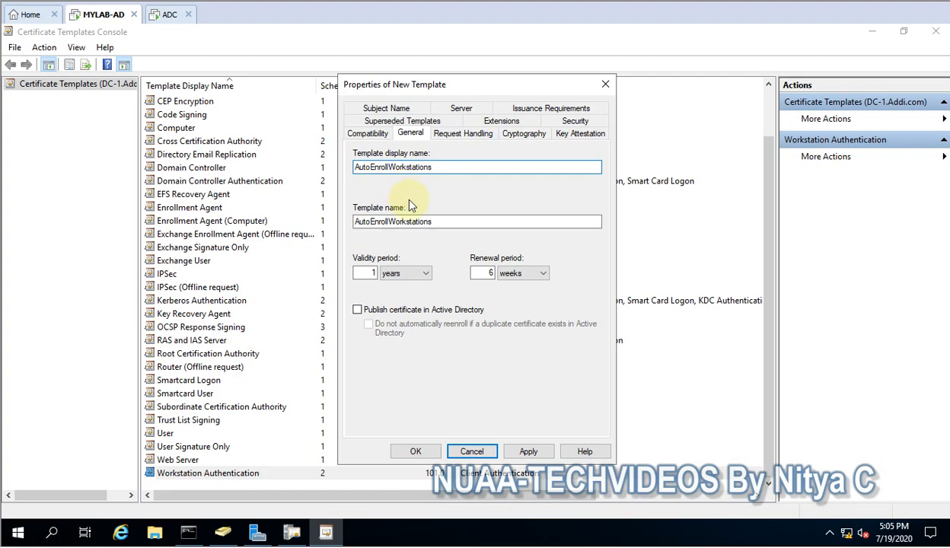
Set the template's validity period to 2 years and enable publishing the certificate in Active Directory.
double_click(372, 272)
type("2")
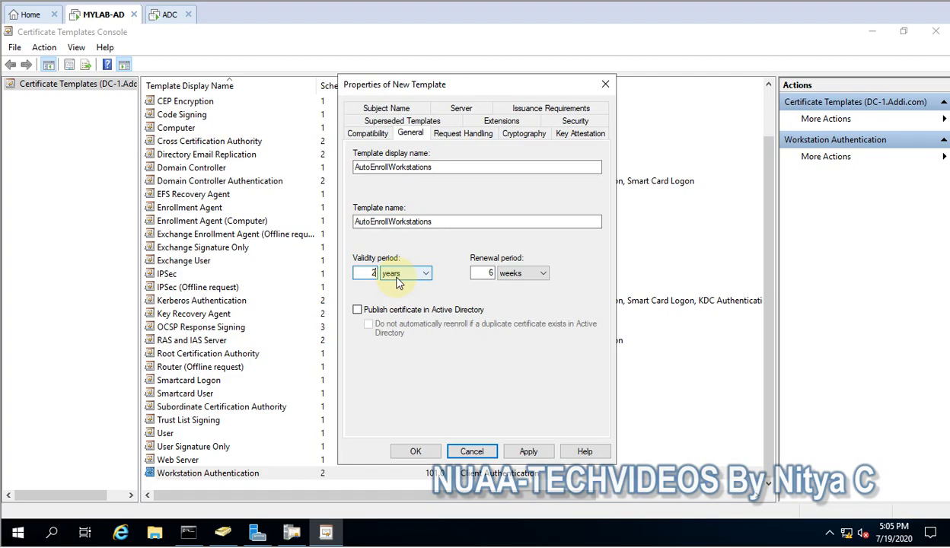
left_click(396, 309)
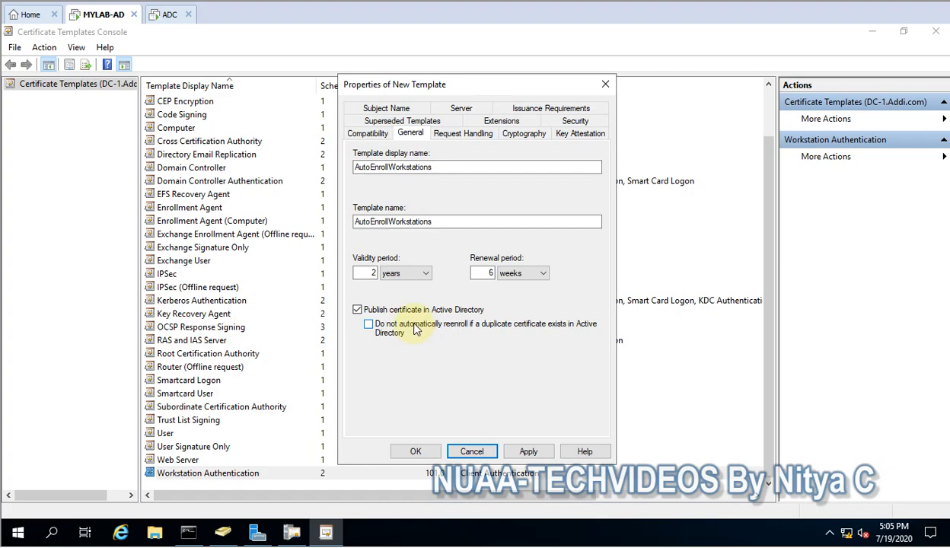
left_click(416, 327)
left_click(433, 331)
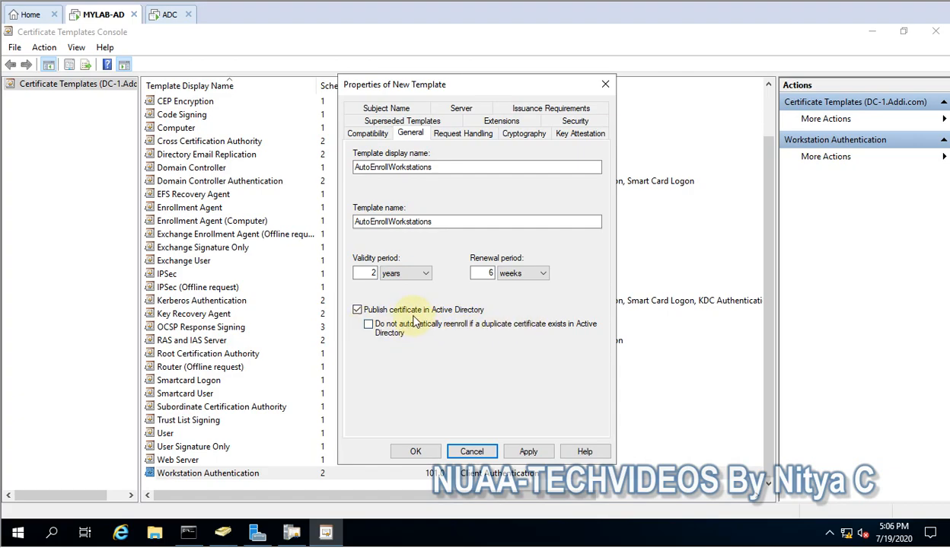
left_click(445, 222)
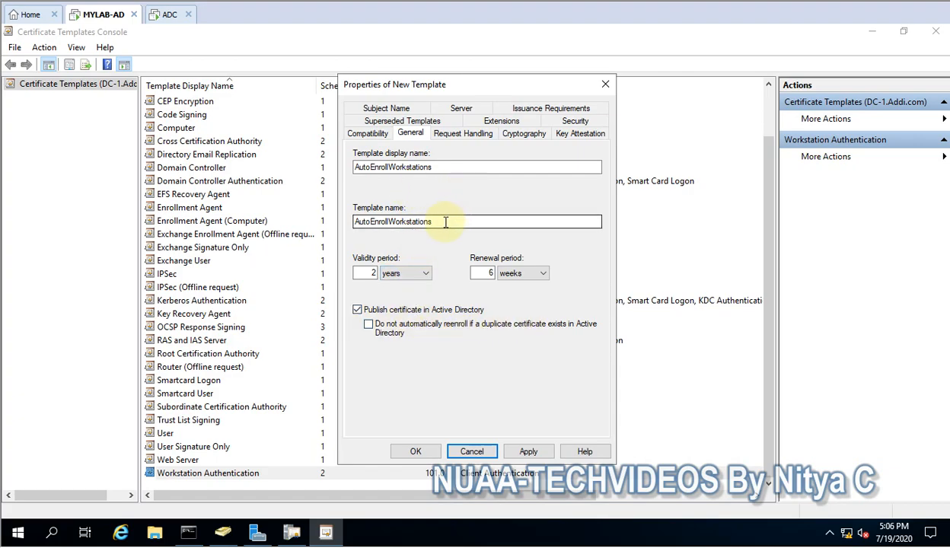
left_click_drag(446, 221, 297, 225)
Include the user principal name (UPN) in the template's alternate subject name and save the new template.
left_click(393, 111)
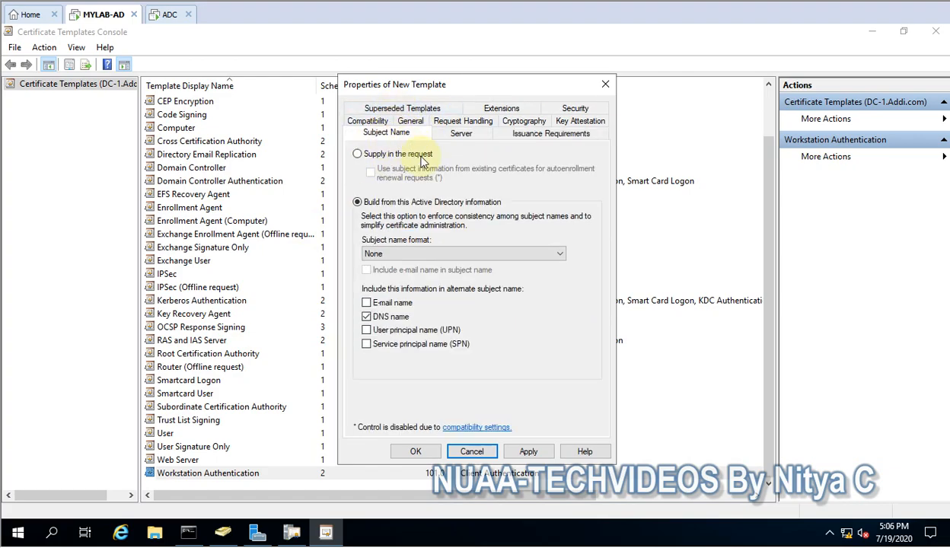
left_click(379, 331)
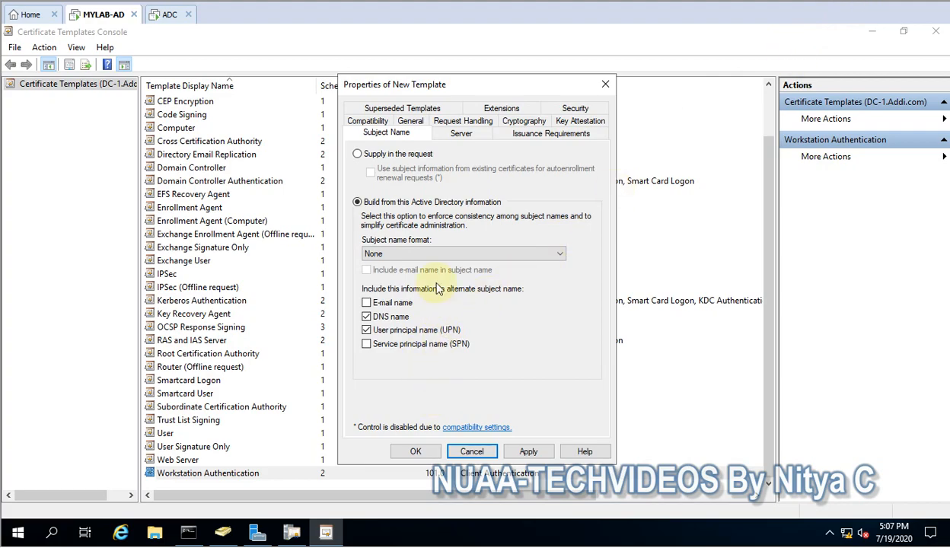
left_click(529, 451)
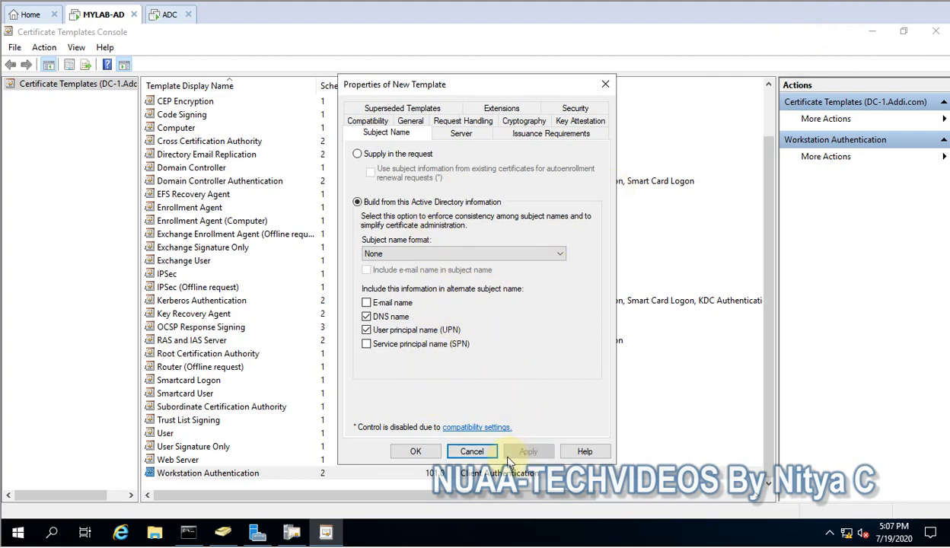
left_click(415, 452)
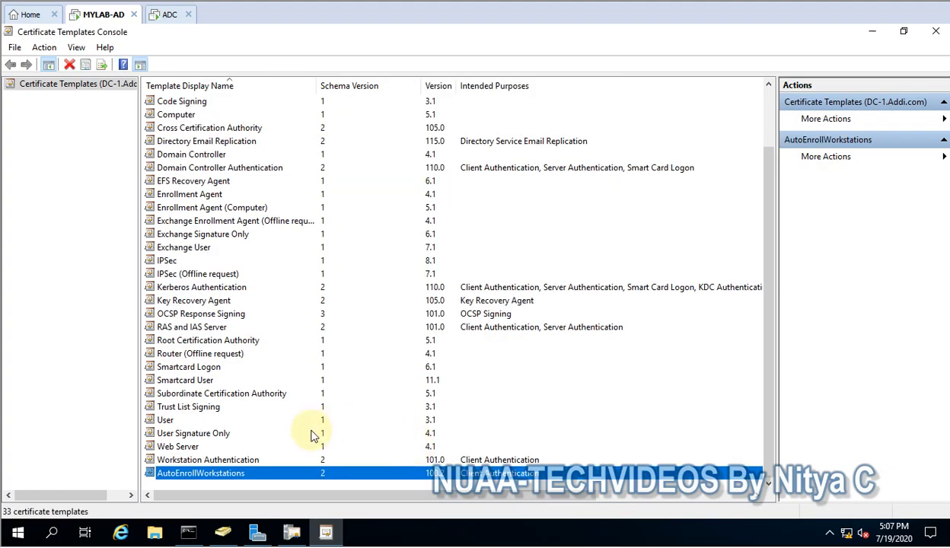
Allow Domain Computers the Read and Autoenroll permissions in the AutoEnrollWorkstations template's security settings and save the changes.
right_click(195, 475)
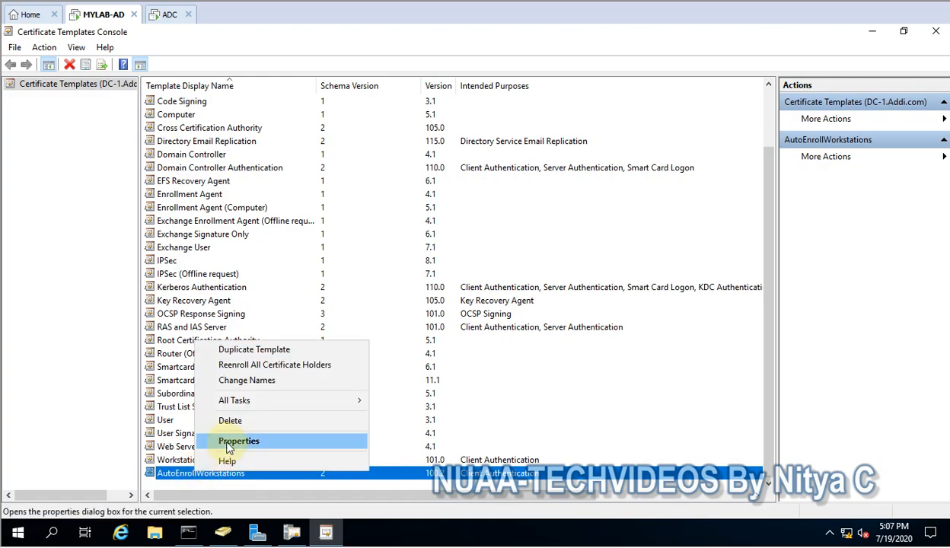
left_click(229, 443)
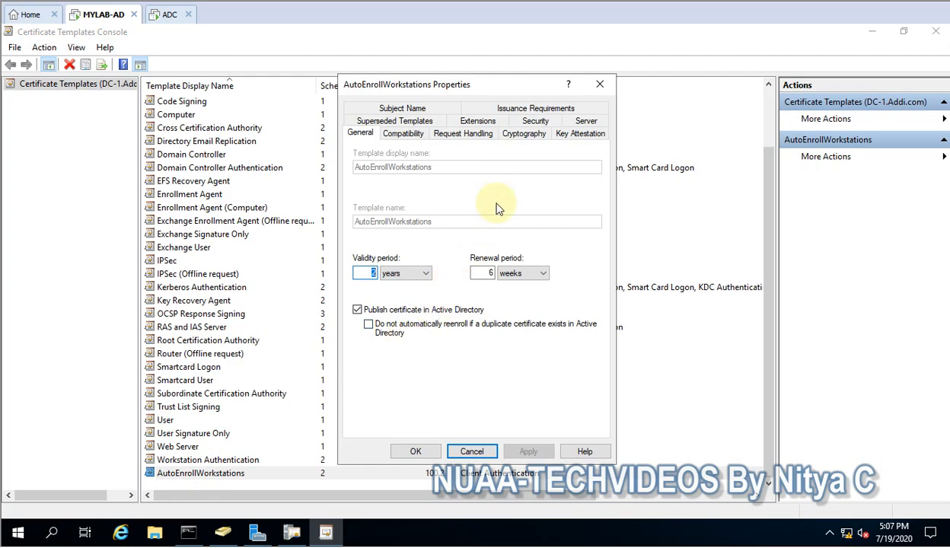
left_click(478, 451)
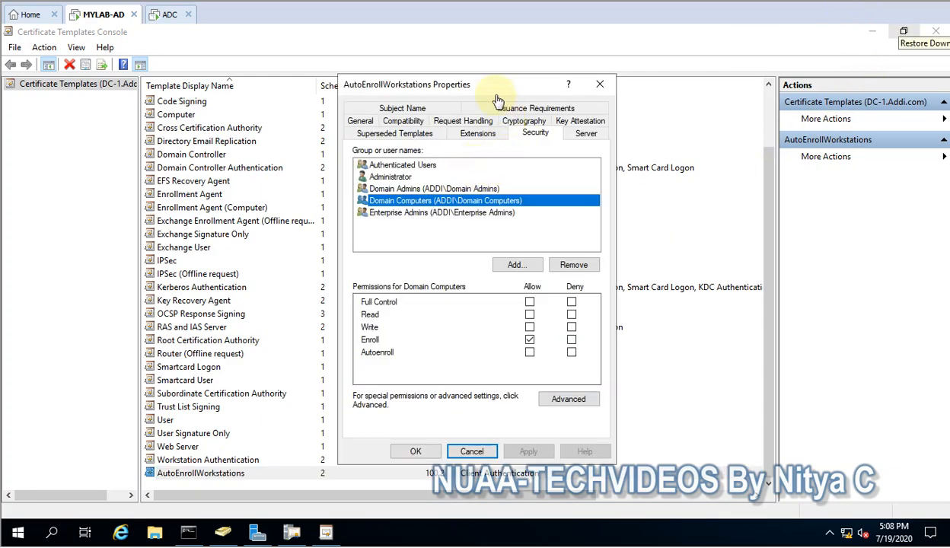
left_click(537, 134)
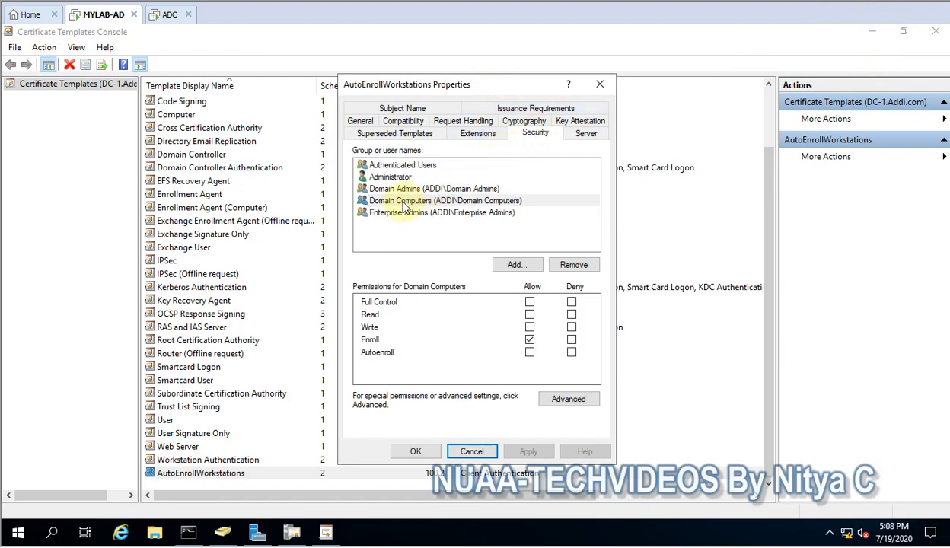
left_click(404, 203)
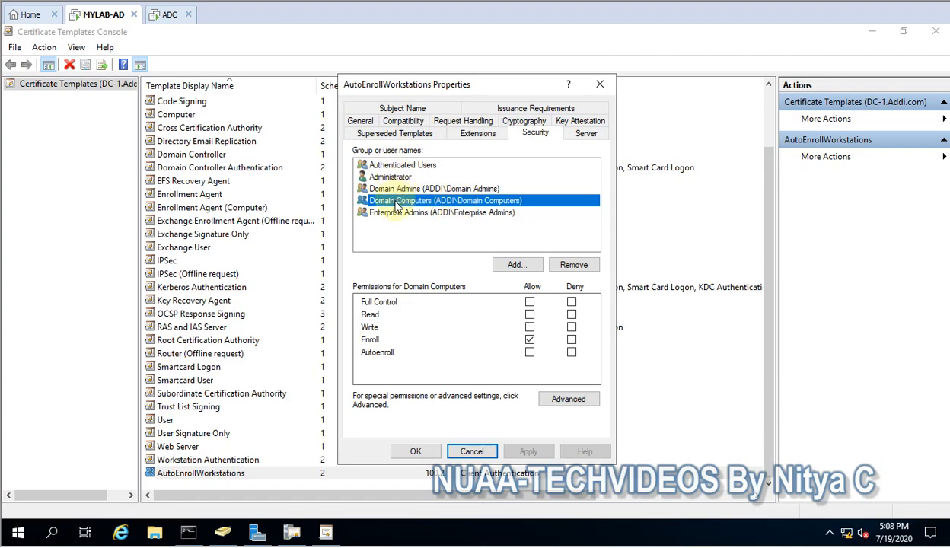
left_click(392, 164)
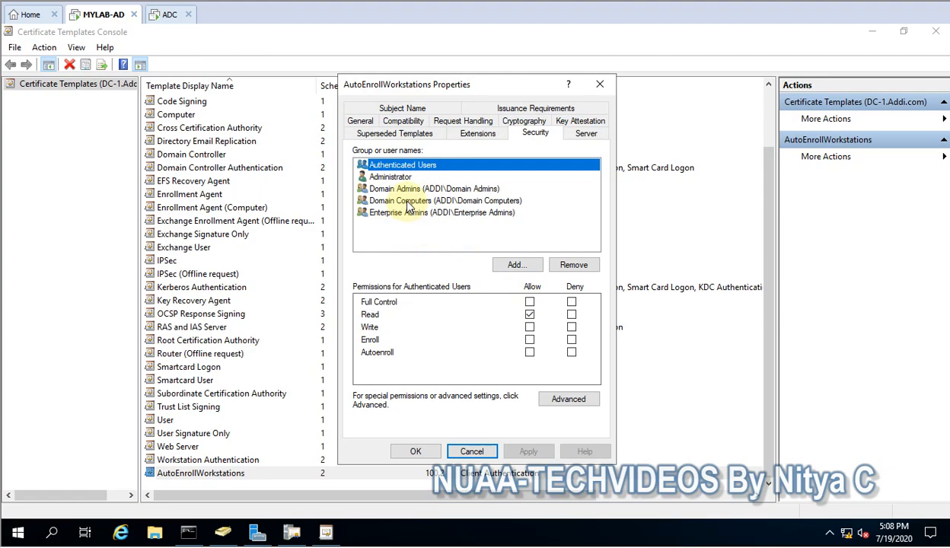
left_click(399, 188)
left_click(436, 201)
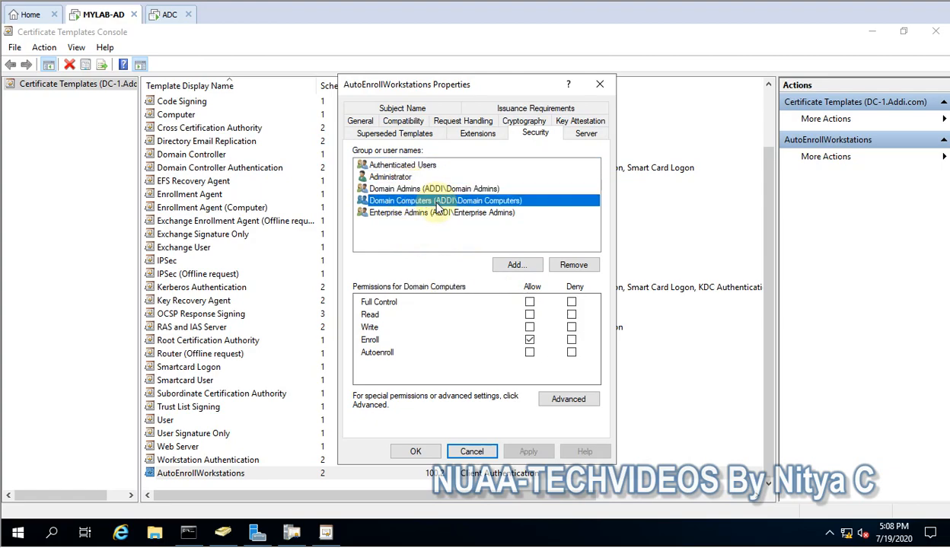
left_click(529, 351)
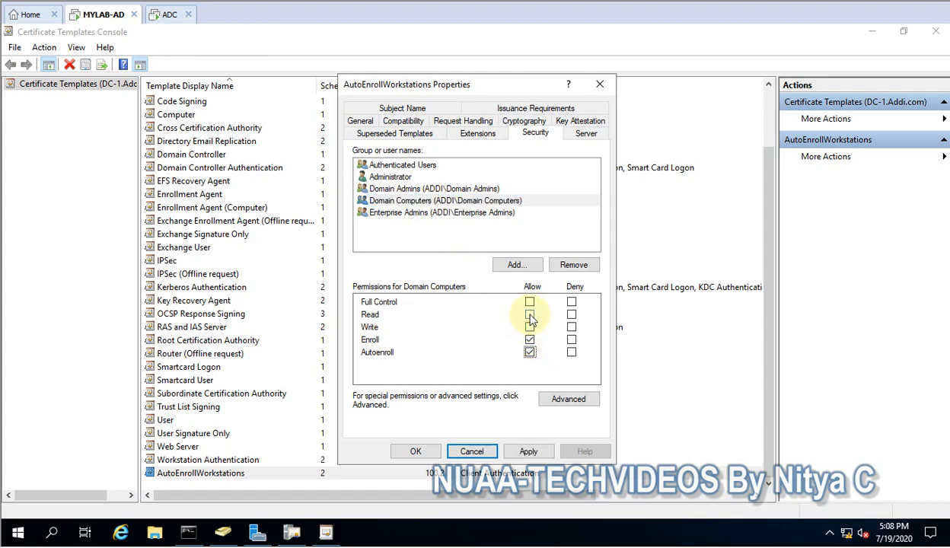
left_click(530, 315)
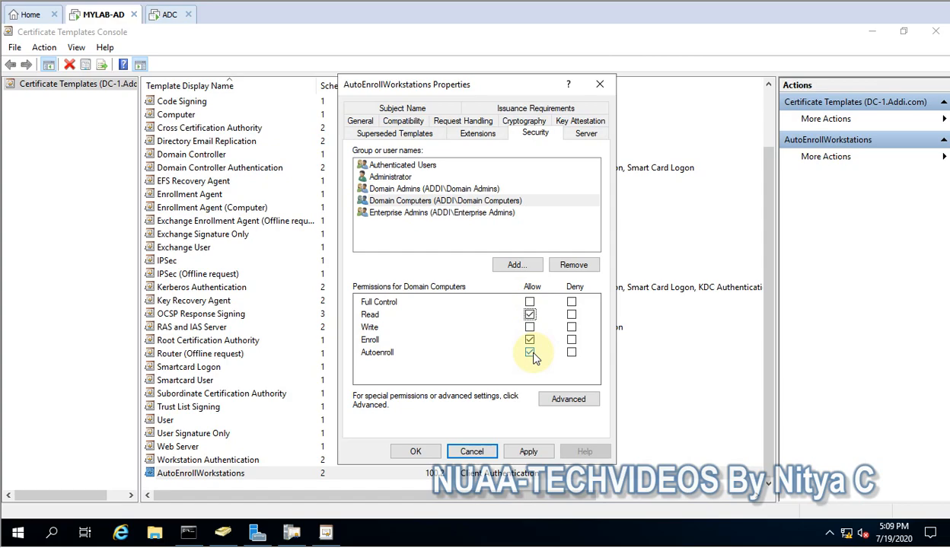
left_click(529, 452)
left_click(412, 454)
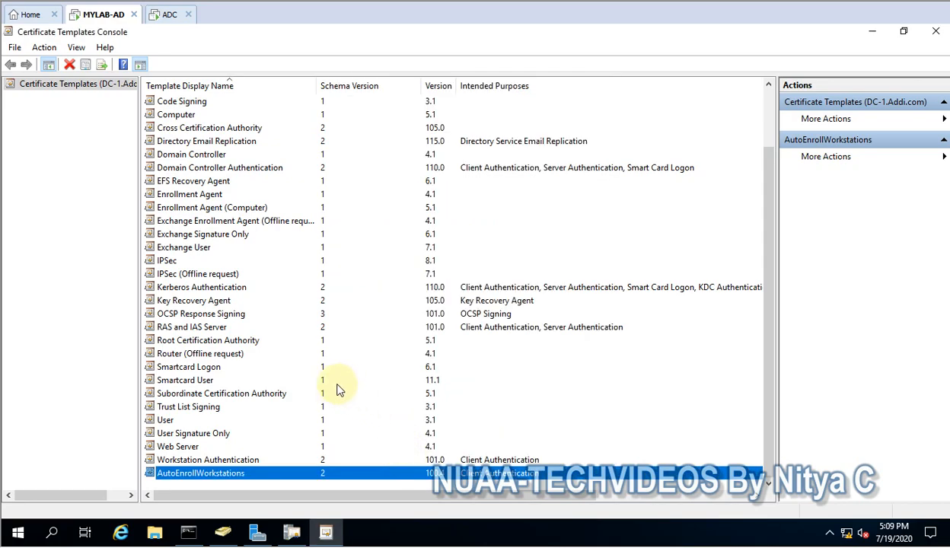
Look over the list of certificate templates and close the Certificate Templates Console.
scroll(339, 390, "up", 1)
scroll(338, 390, "down", 1)
scroll(339, 390, "up", 2)
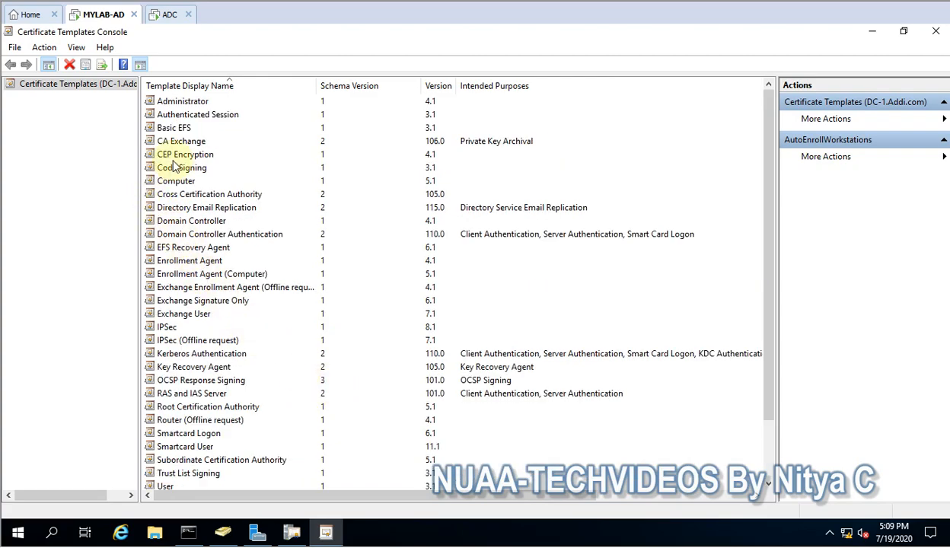
left_click(925, 34)
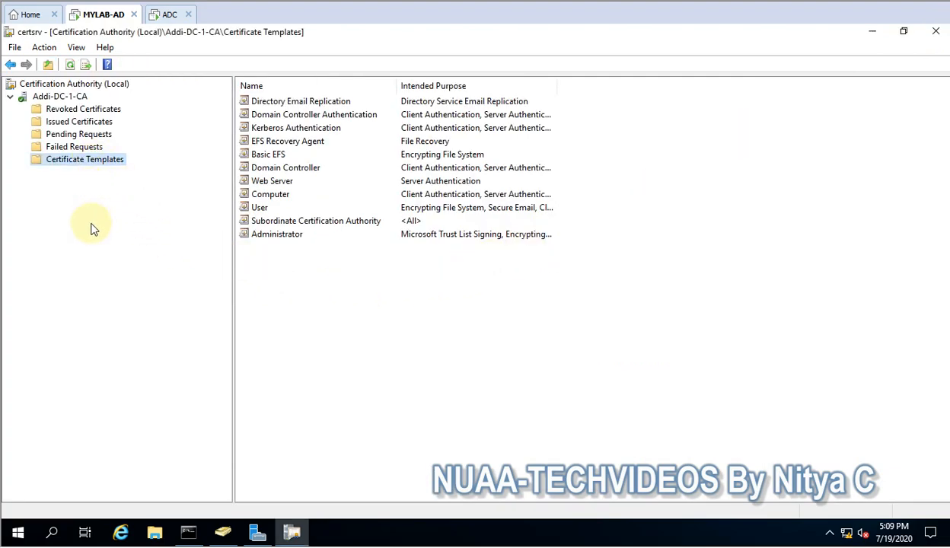
Enable AutoEnrollWorkstations as a new certificate template to issue on the Addi-DC-1-CA certification authority.
right_click(90, 163)
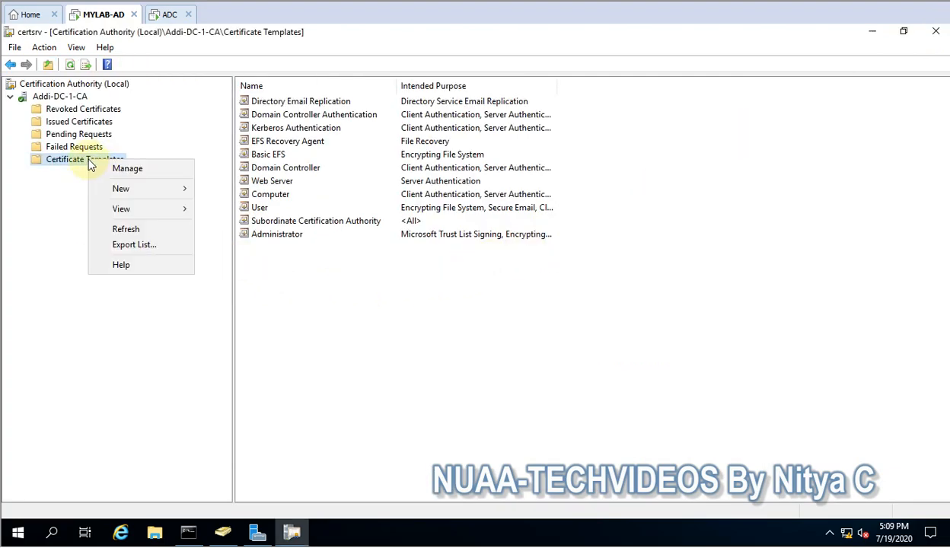
mouse_move(123, 189)
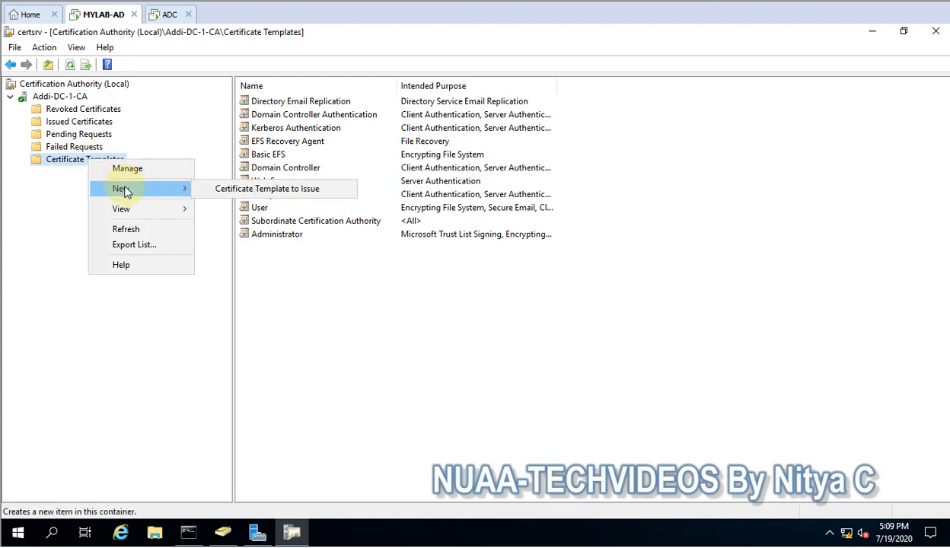
left_click(220, 190)
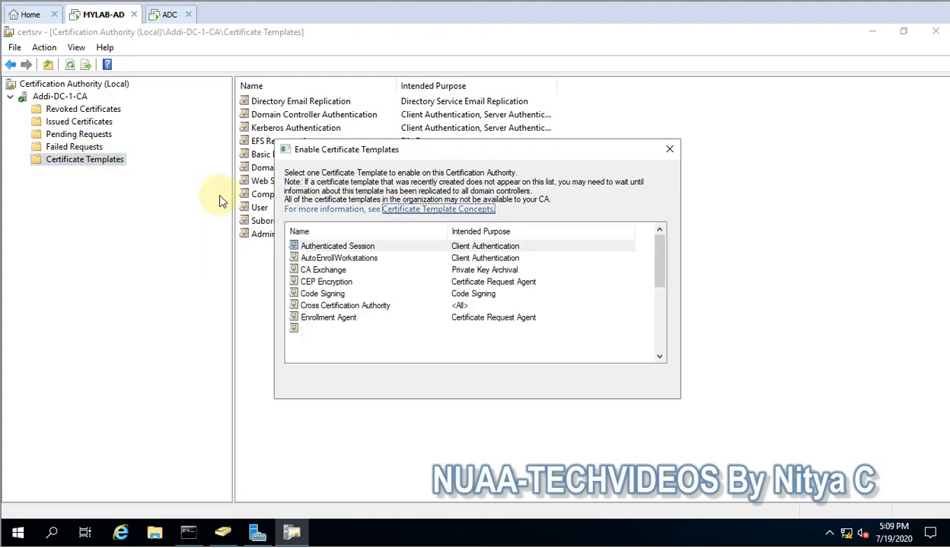
left_click(358, 283)
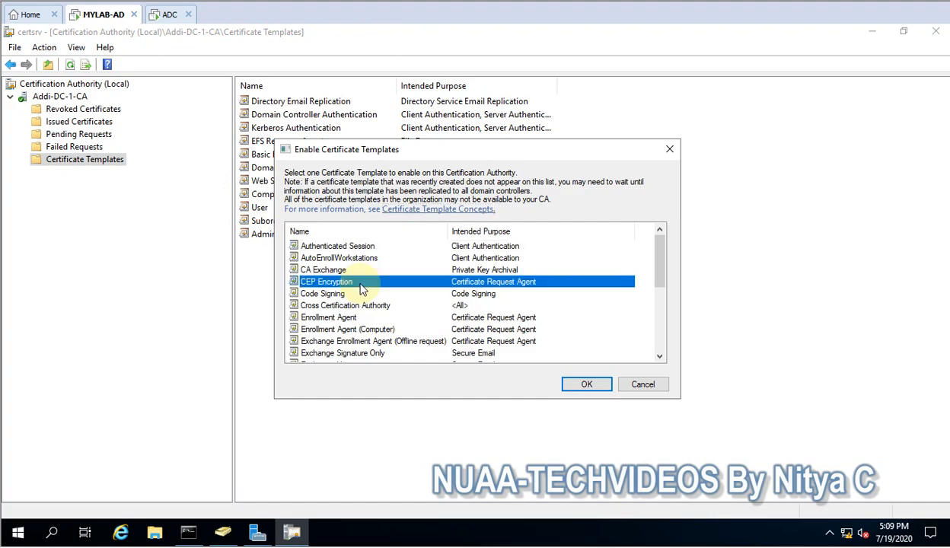
scroll(362, 289, "down", 4)
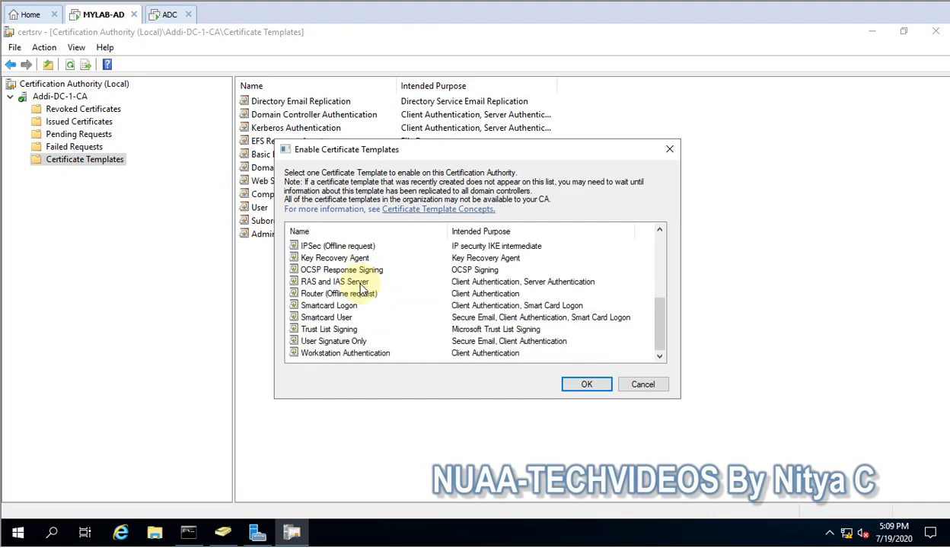
scroll(362, 288, "up", 5)
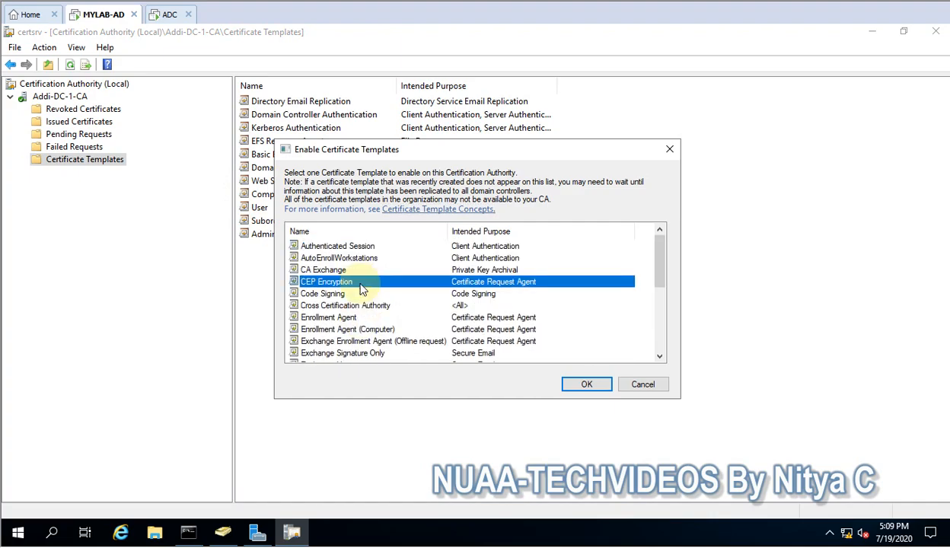
left_click(350, 259)
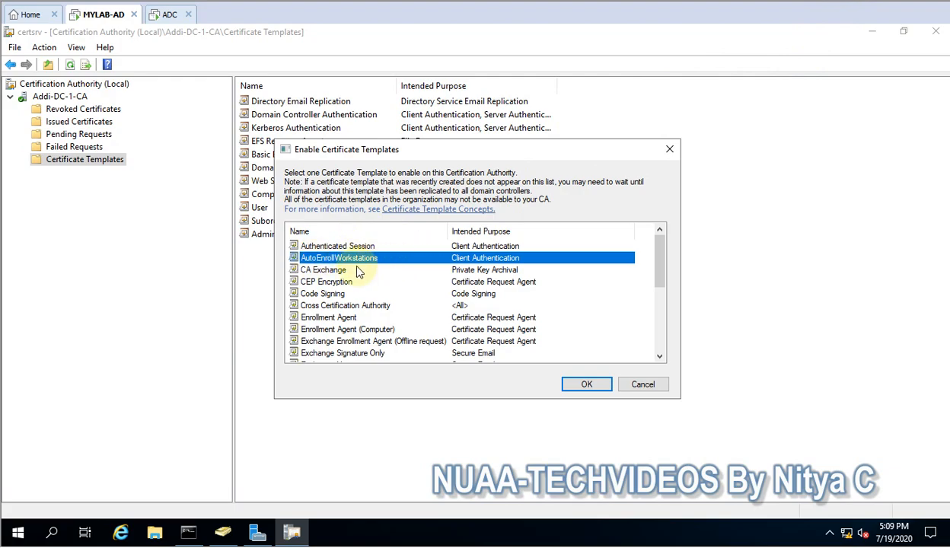
left_click(587, 386)
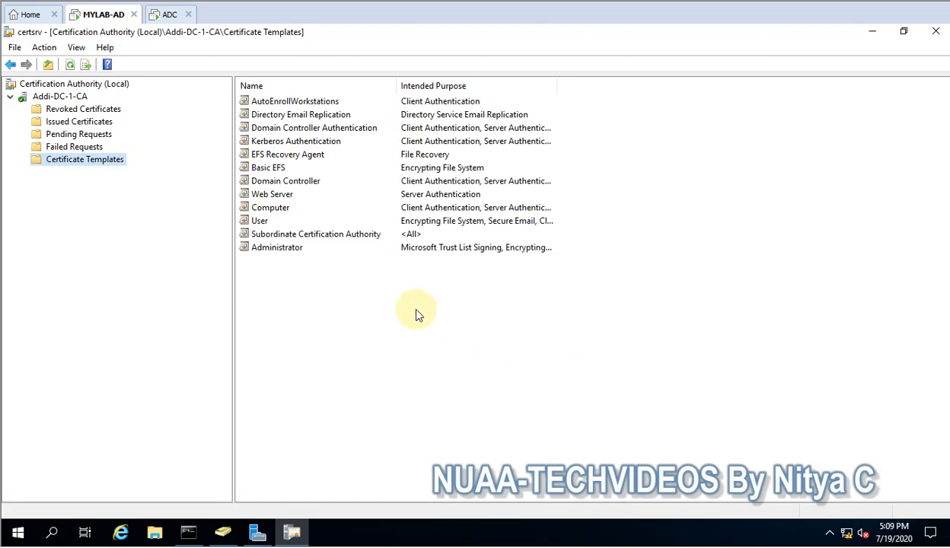
left_click(275, 102)
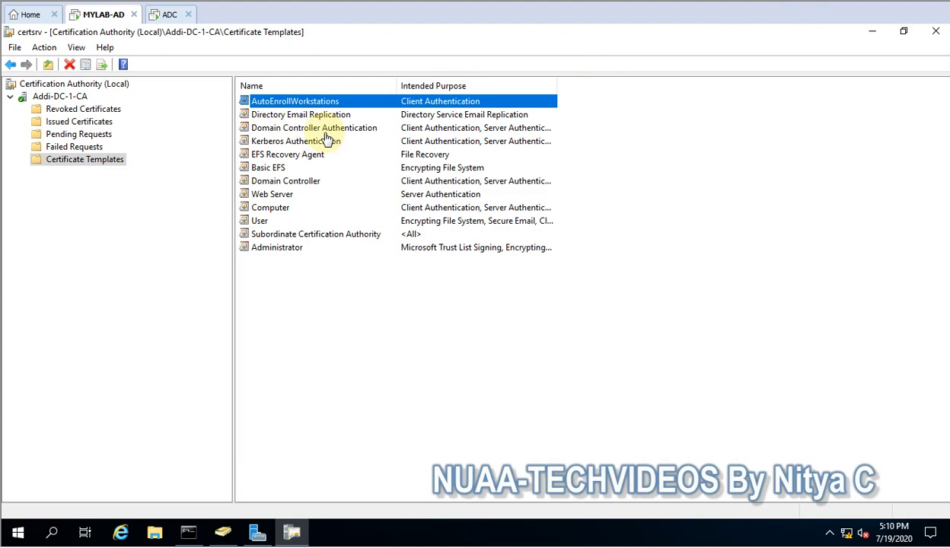
Minimize the Certification Authority console and switch to the Command Prompt that is already running.
left_click(873, 35)
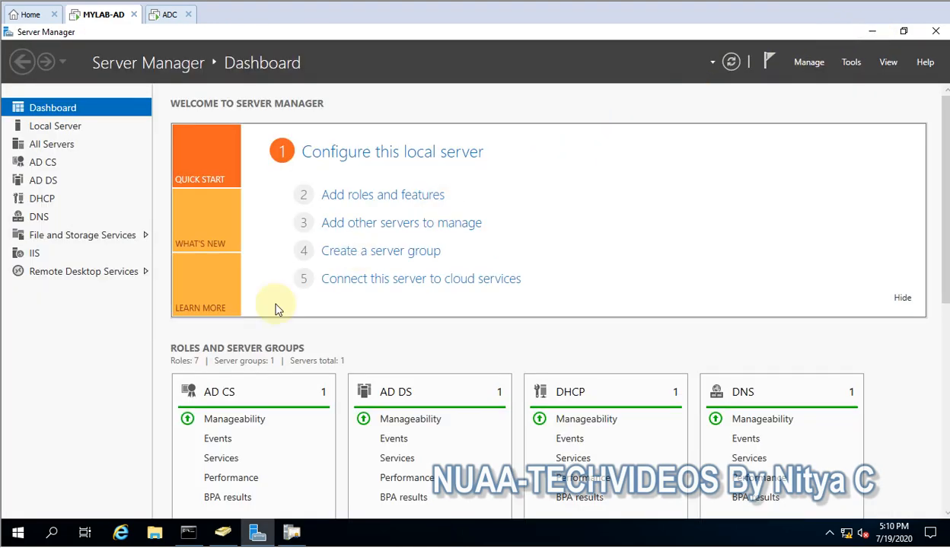
left_click(189, 533)
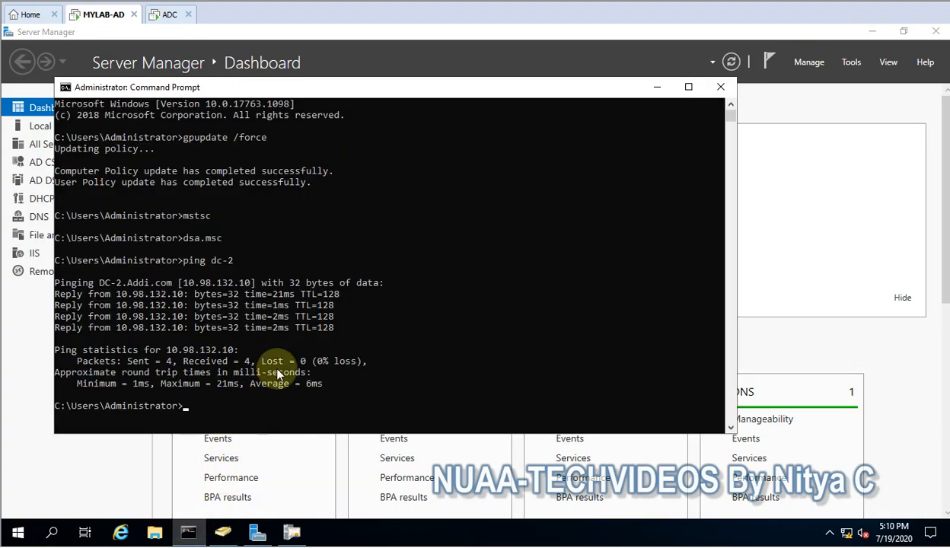
left_click(286, 361)
scroll(337, 377, "down", 4)
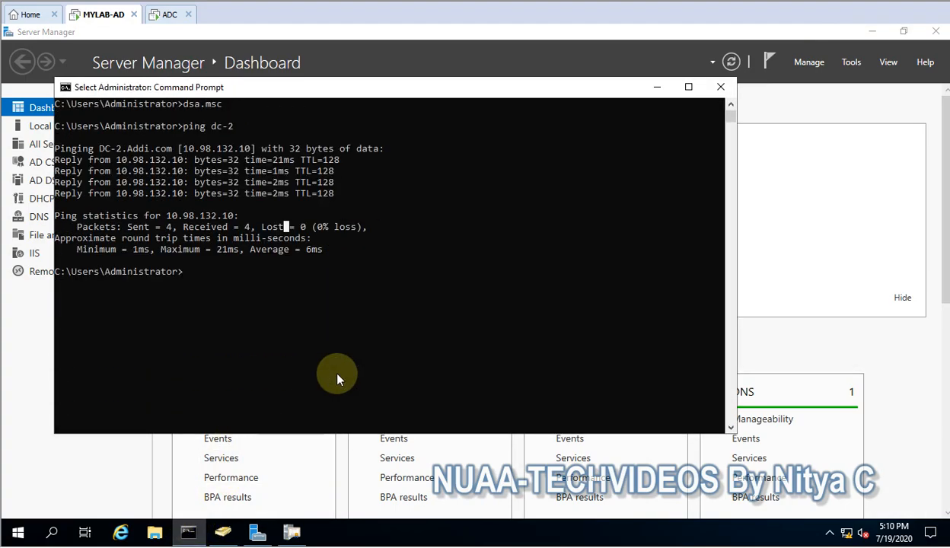
Try to launch the group policy console with the command gmmc.msc.
type("gm")
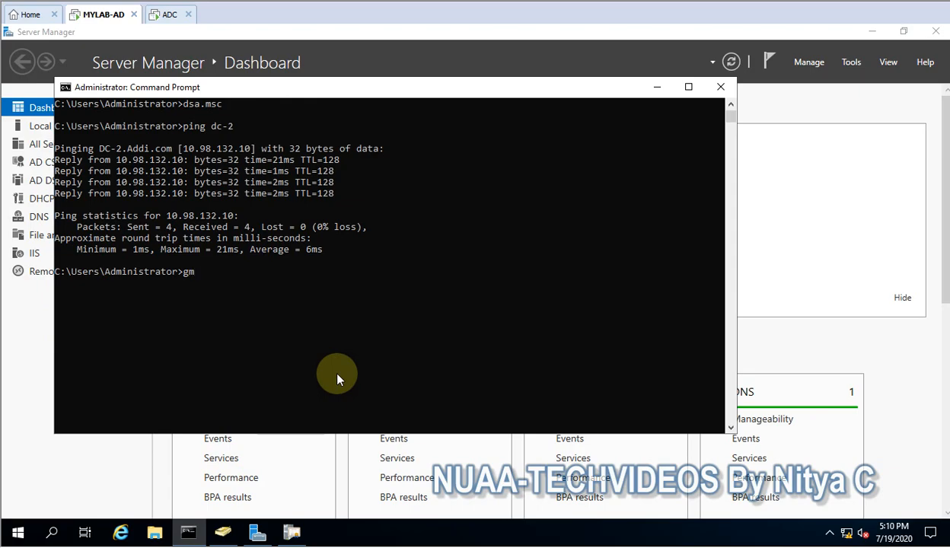
type("mc.msc")
key("Return")
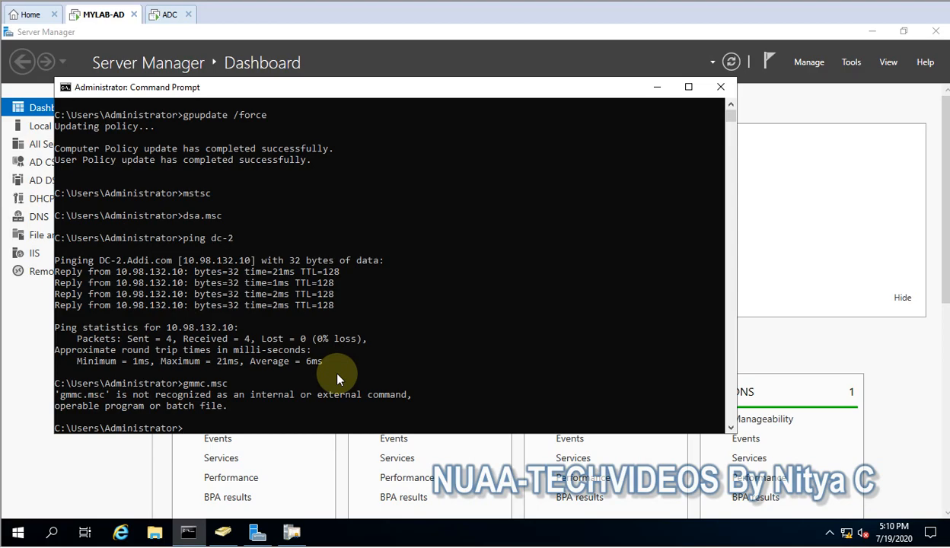
Open Group Policy Management by running the command gpmc.msc.
type("mp")
key("BackSpace")
key("BackSpace")
type("gpmc.msc")
key("Return")
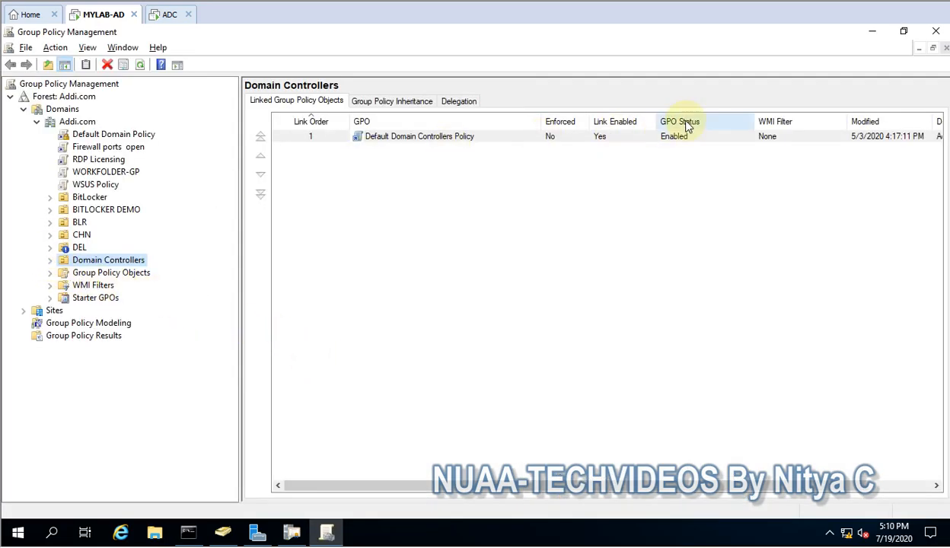
Create a GPO named Certificate-AutoEnroll in the Addi.com domain and link it there, without a source starter GPO.
left_click(76, 122)
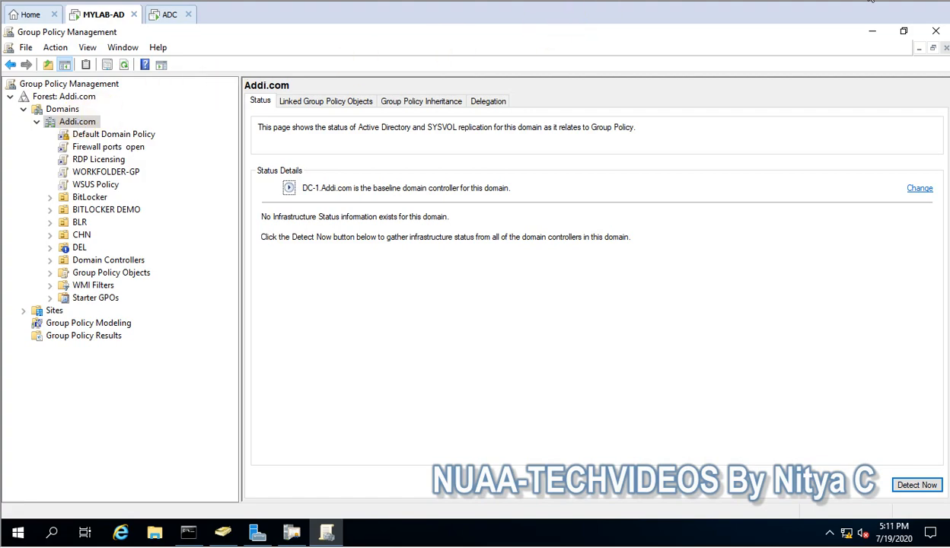
right_click(72, 126)
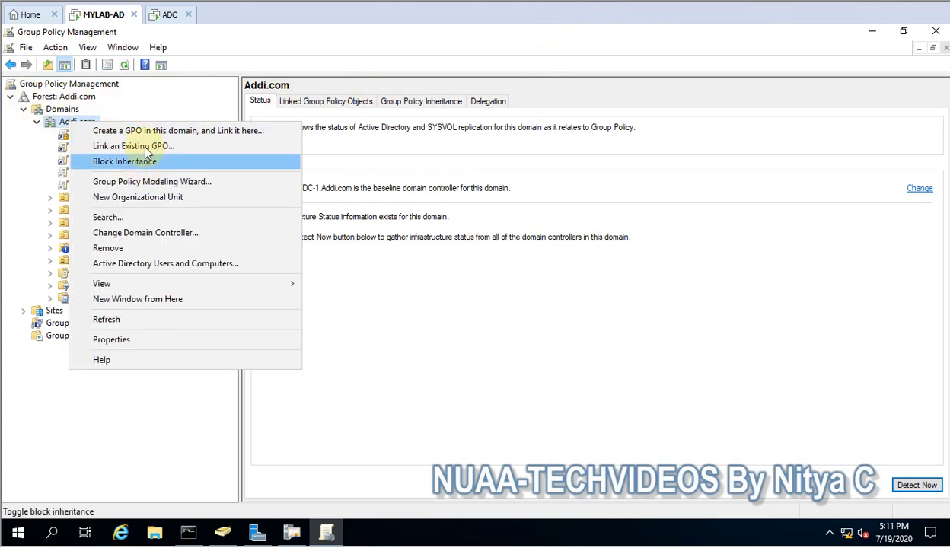
left_click(131, 130)
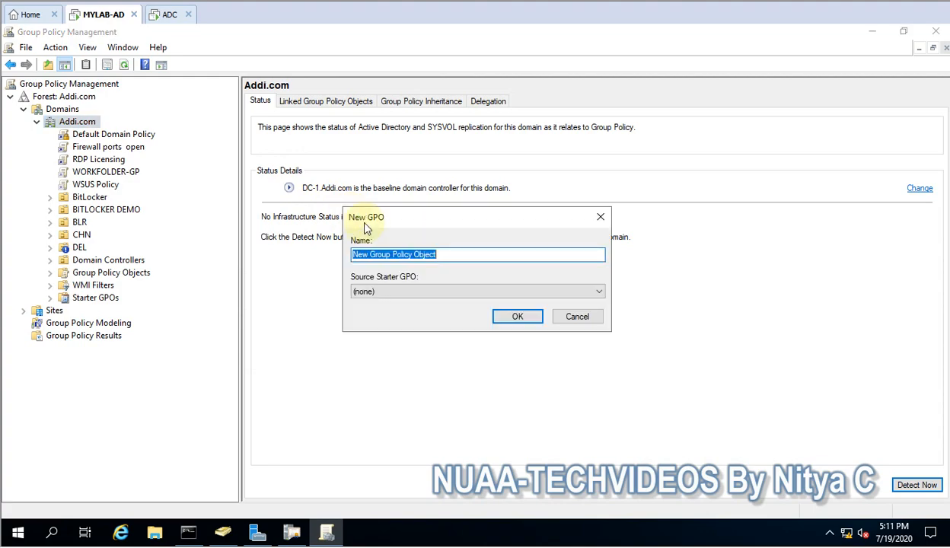
type("CA")
key("BackSpace")
key("BackSpace")
type("A")
key("BackSpace")
type("Cel")
key("BackSpace")
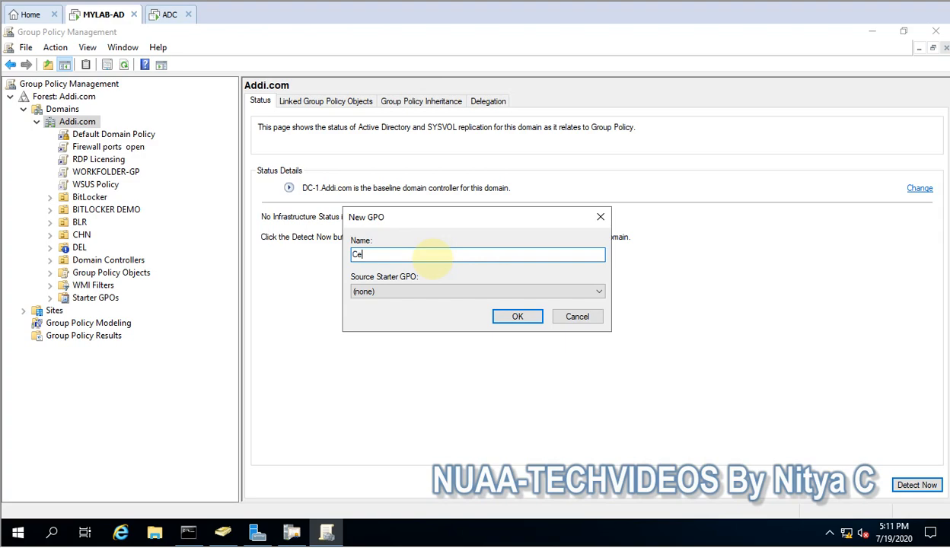
type("rtificate-")
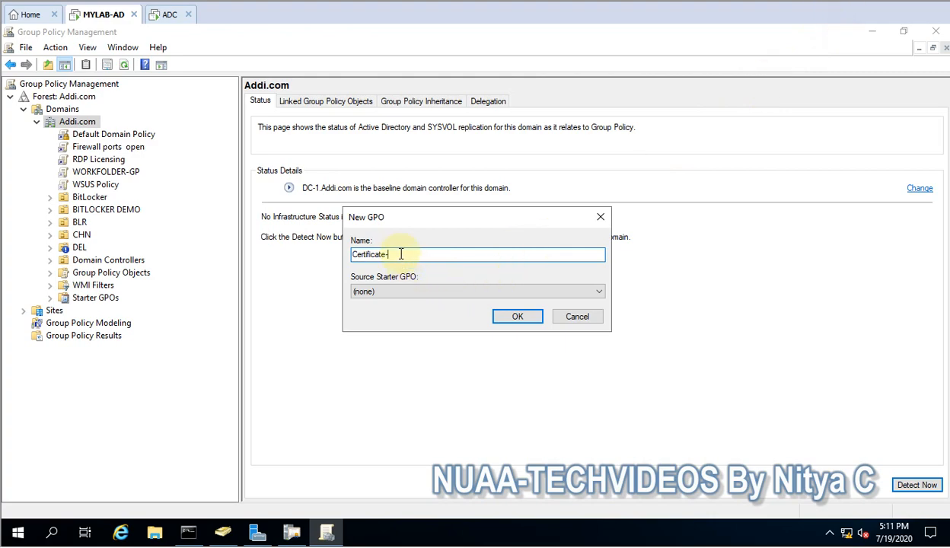
type("AutoEnroll")
left_click(519, 320)
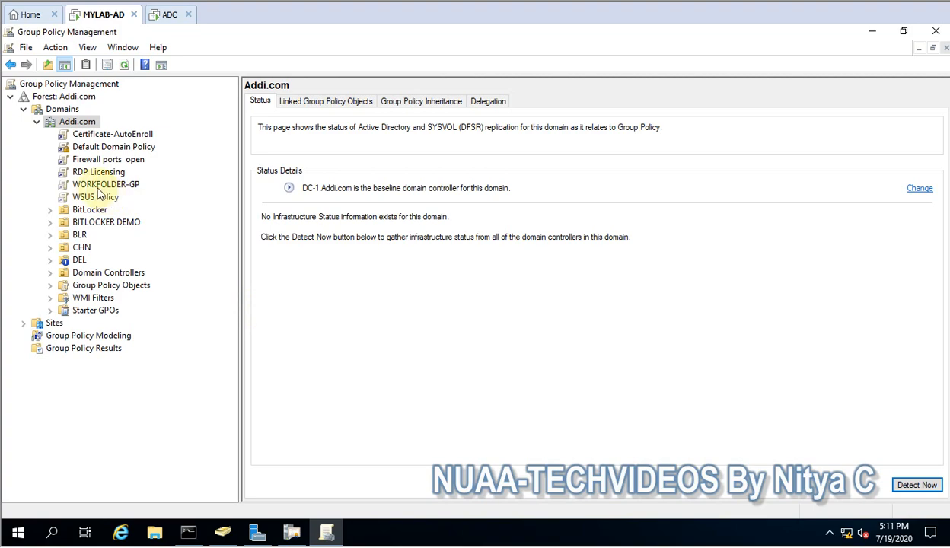
Open the Certificate-AutoEnroll GPO for editing in the Group Policy Management Editor.
left_click(98, 139)
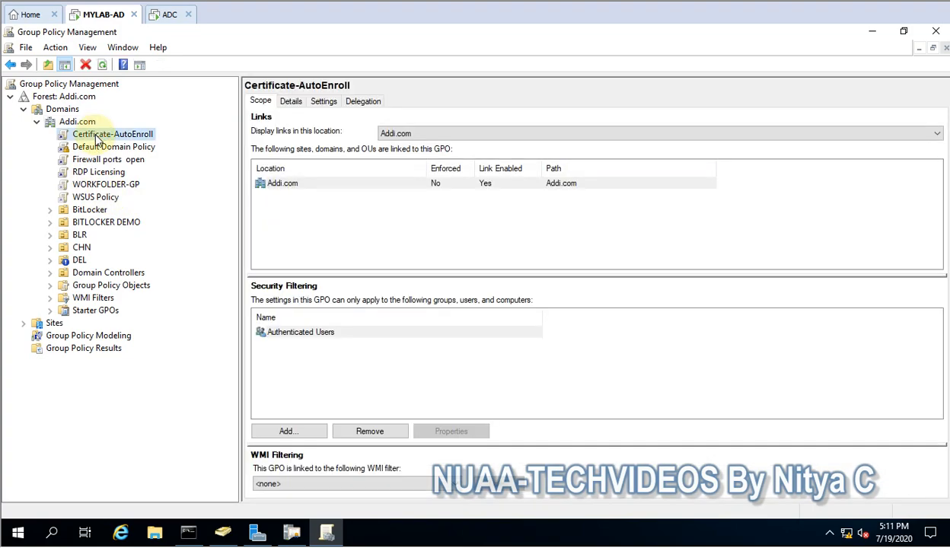
right_click(97, 139)
left_click(124, 144)
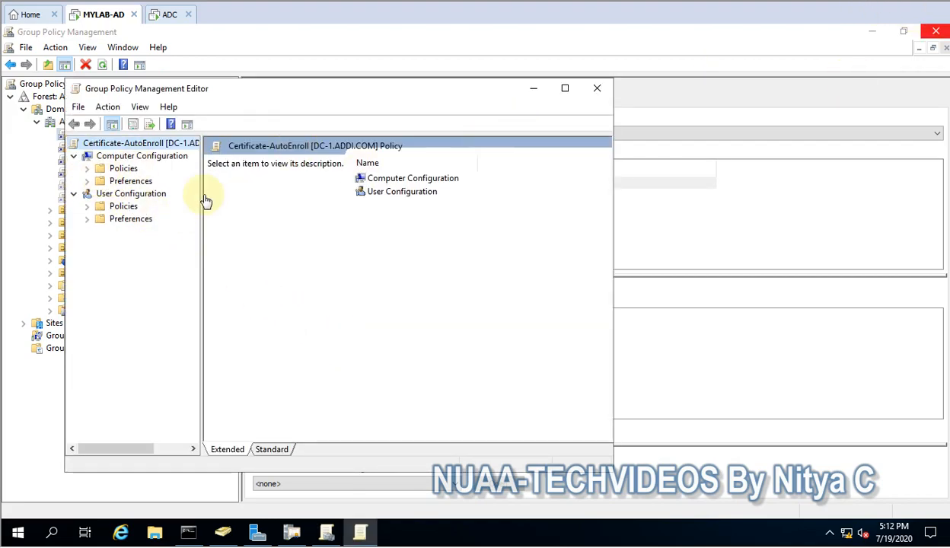
Reposition the policy editor, widen its tree pane, and expand Policies under Computer Configuration.
left_click_drag(216, 93, 289, 83)
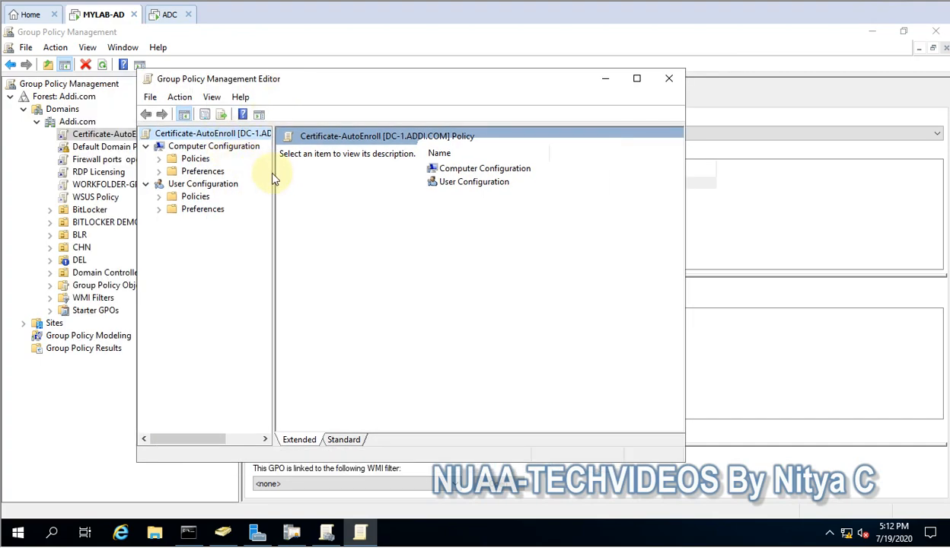
left_click_drag(271, 172, 362, 175)
left_click(159, 159)
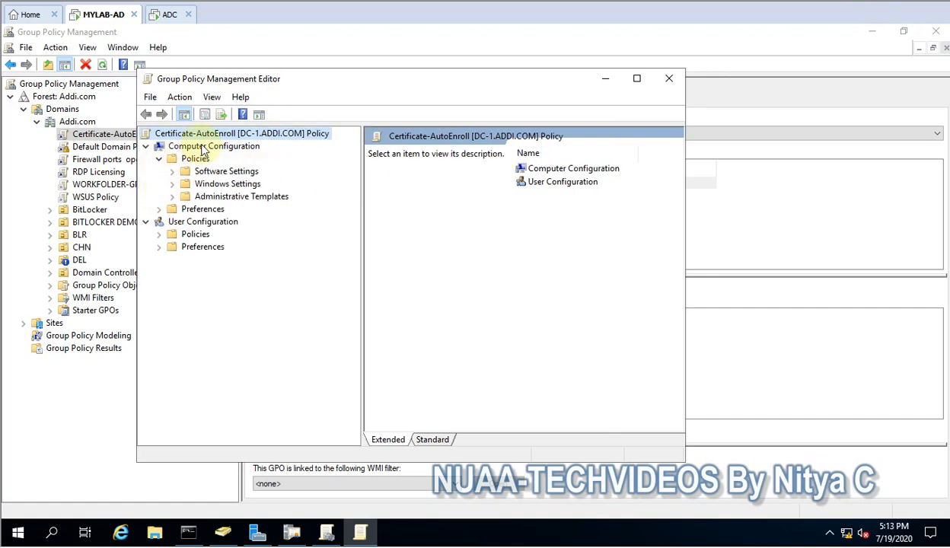
left_click(172, 196)
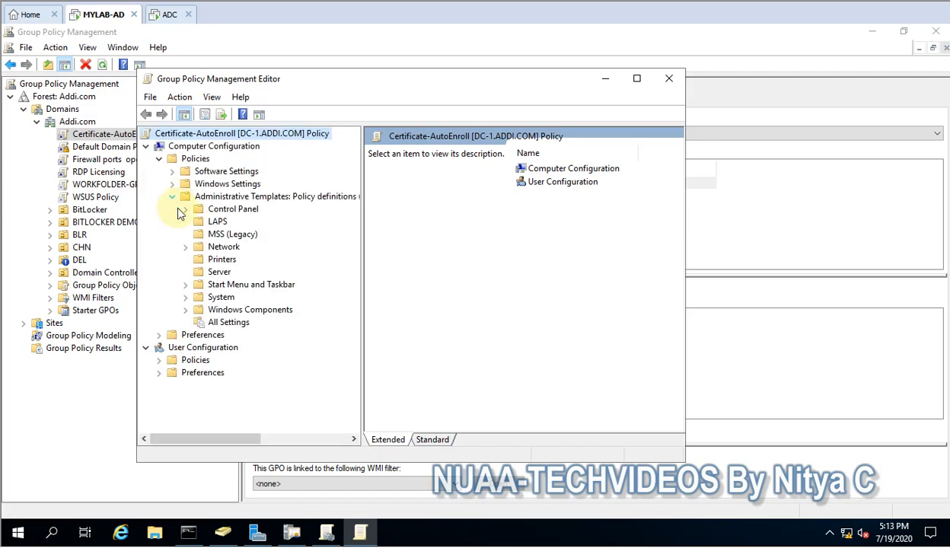
left_click(186, 310)
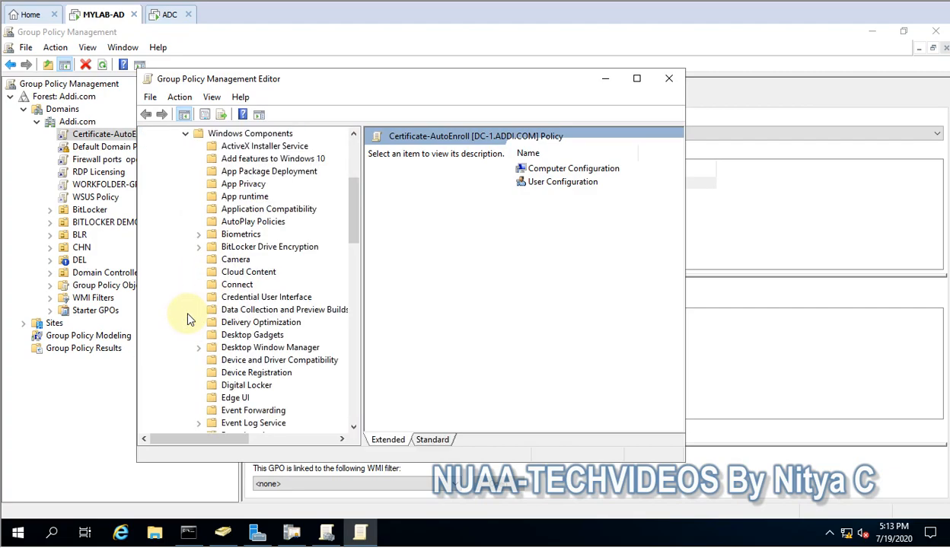
scroll(189, 320, "up", 5)
Open Public Key Policies within Windows Settings > Security Settings of the Computer Configuration policies.
left_click(173, 184)
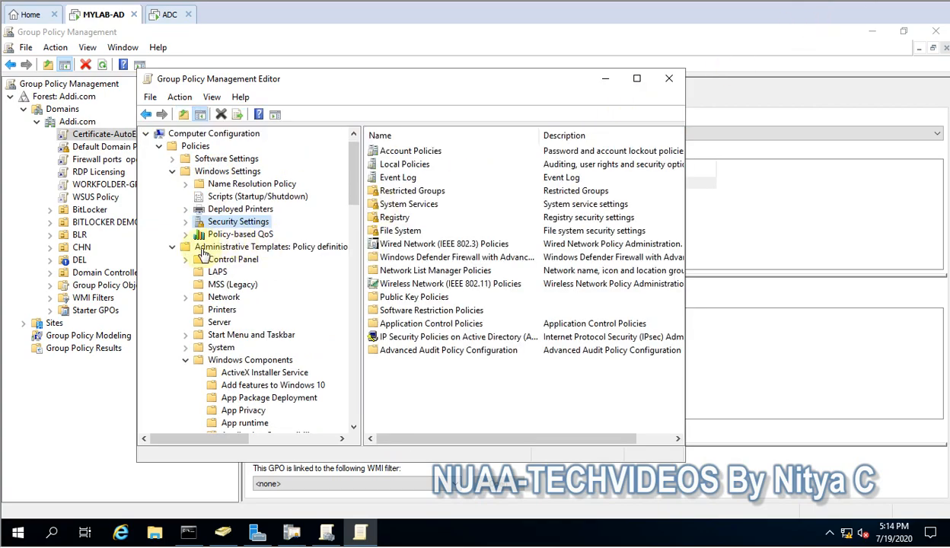
left_click(186, 224)
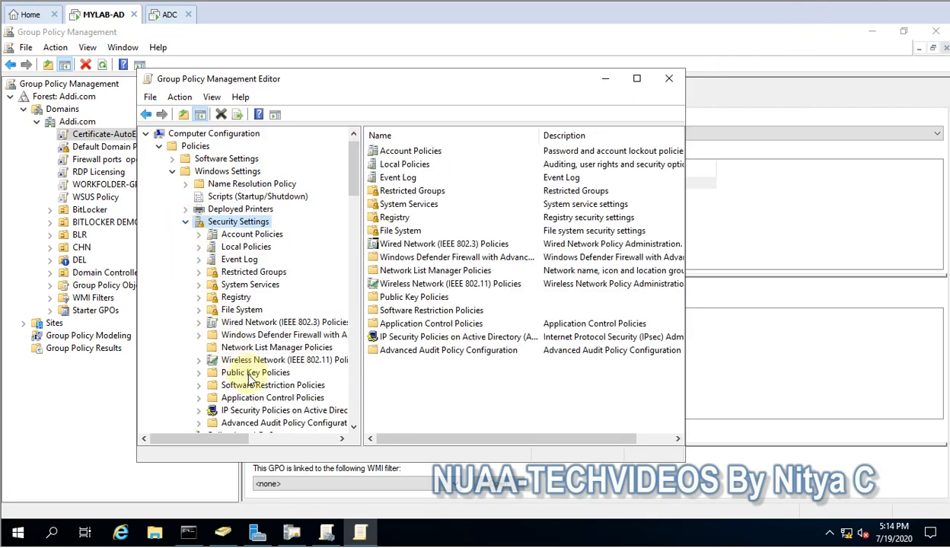
scroll(243, 358, "down", 2)
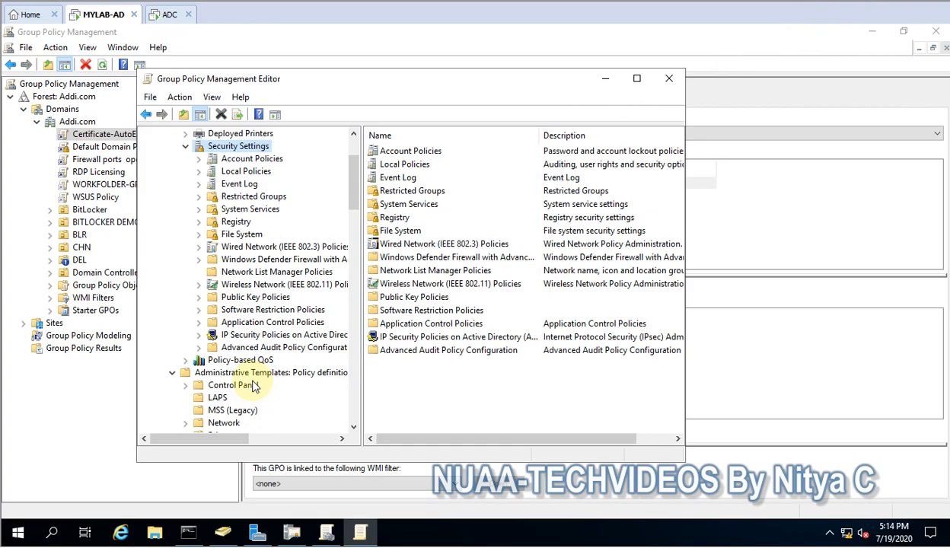
left_click(266, 298)
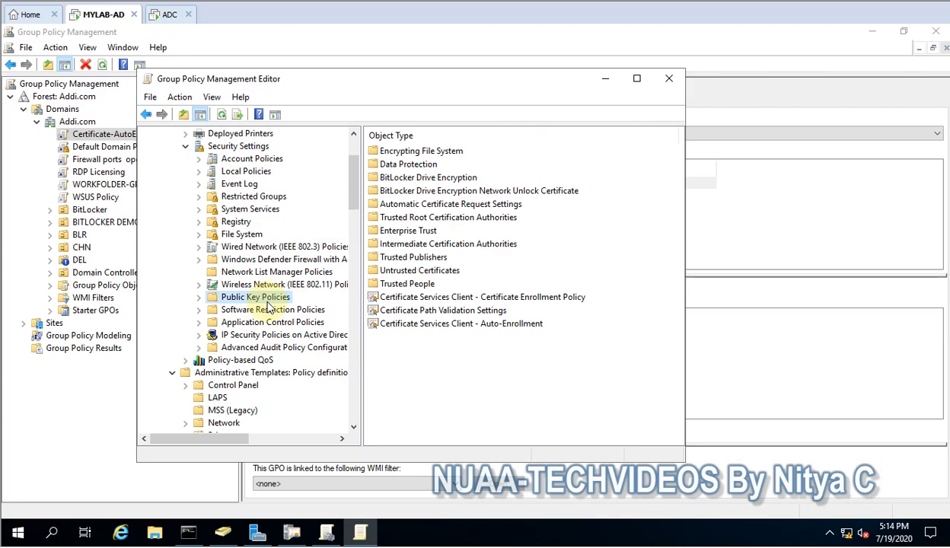
Enable Certificate Services Client - Auto-Enrollment with renewal of expired certificates and updating of certificates that use templates, and apply it.
left_click(415, 330)
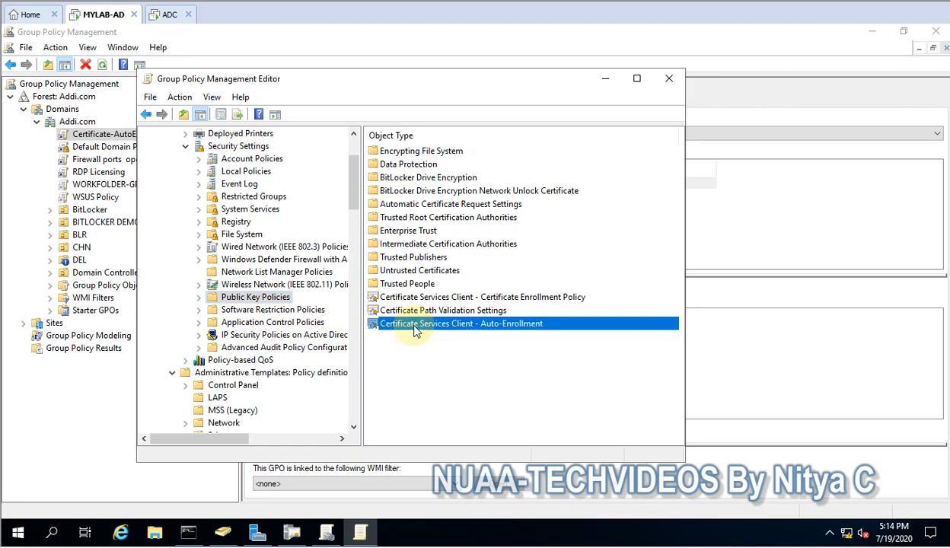
double_click(467, 329)
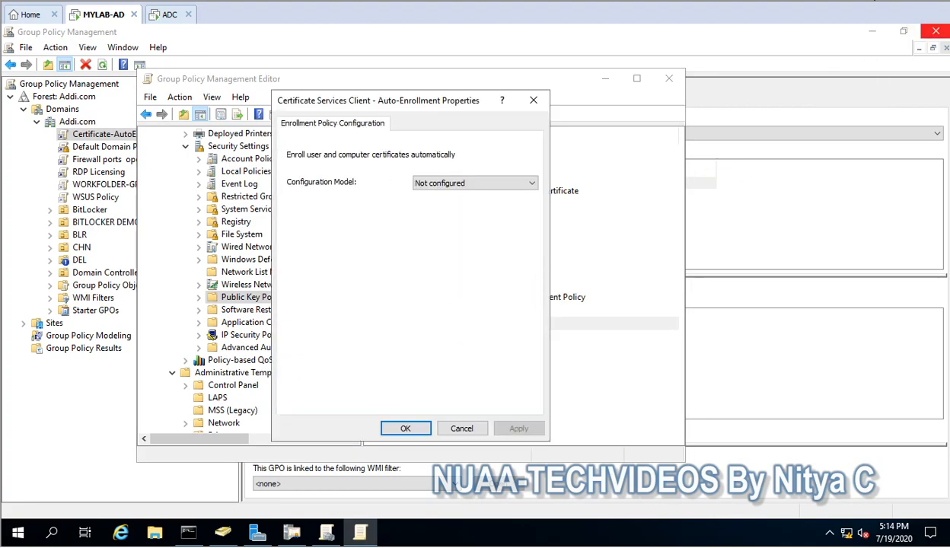
left_click(472, 184)
left_click(452, 204)
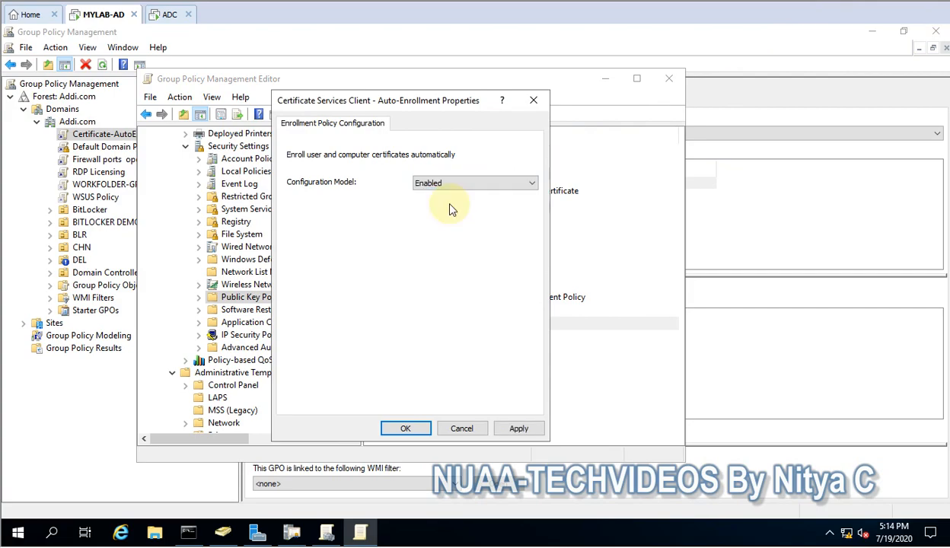
left_click(313, 243)
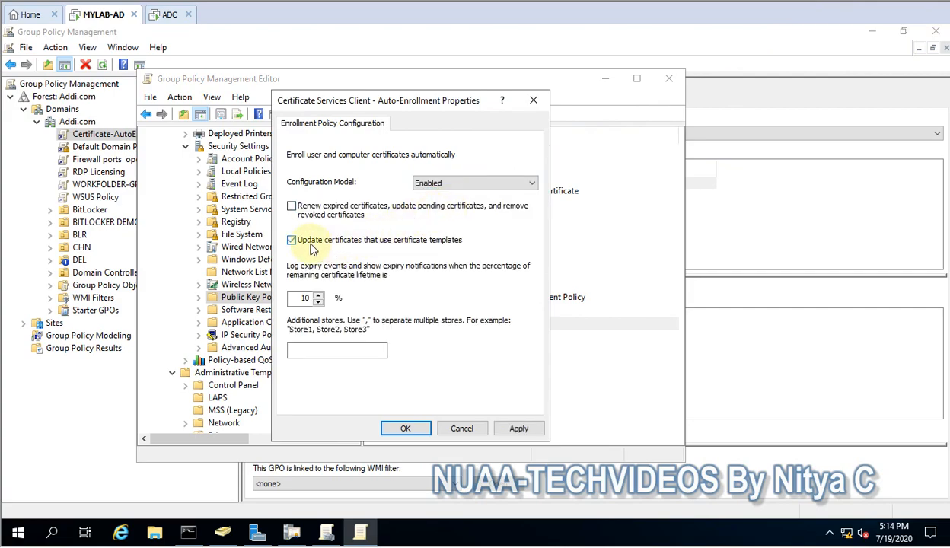
left_click(305, 211)
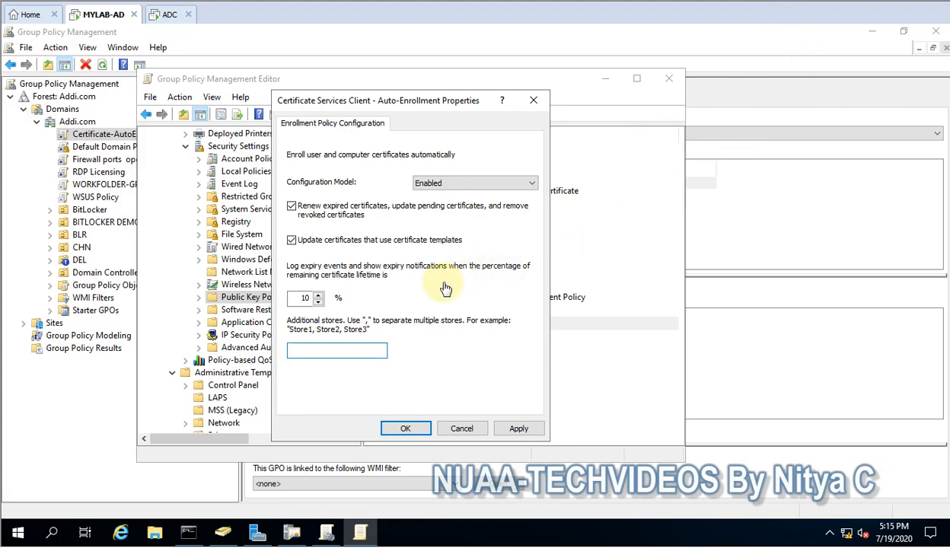
left_click(504, 428)
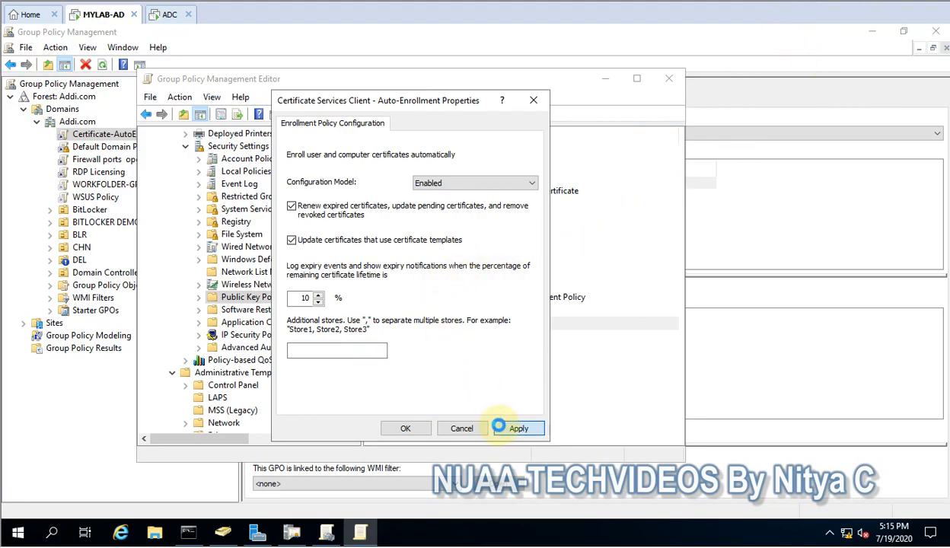
left_click(420, 435)
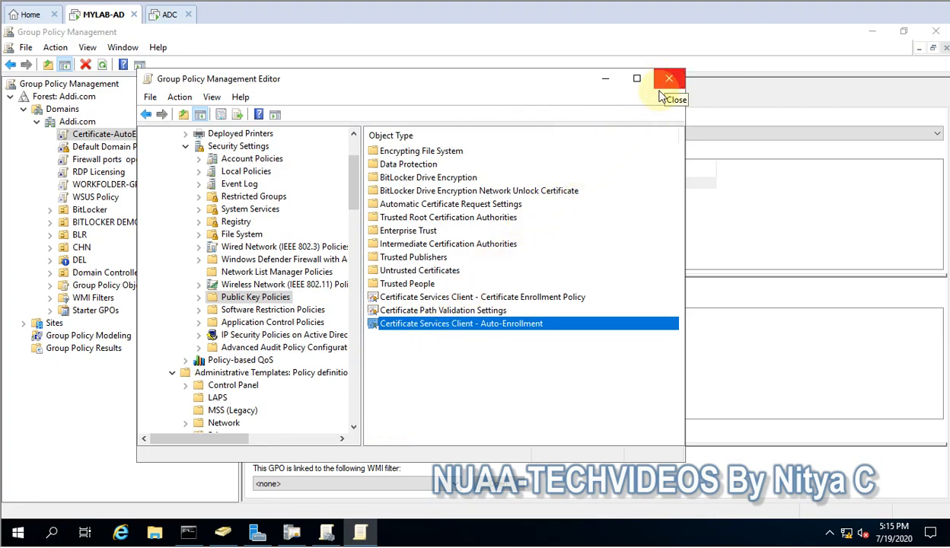
Force a group policy update on the MYLAB-AD domain controller by running gpupdate /force in Command Prompt.
left_click(188, 533)
left_click(352, 334)
type("gpupdate")
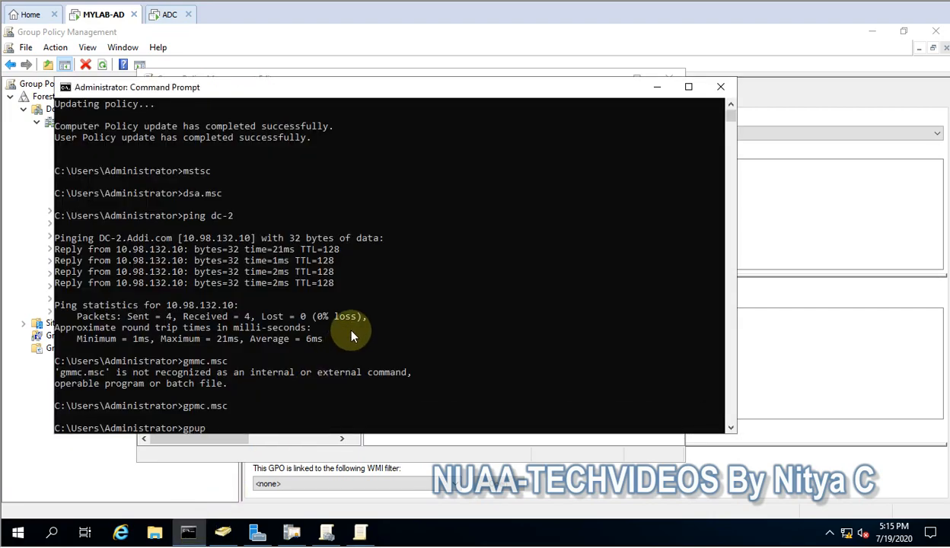
type(" /force")
key("Return")
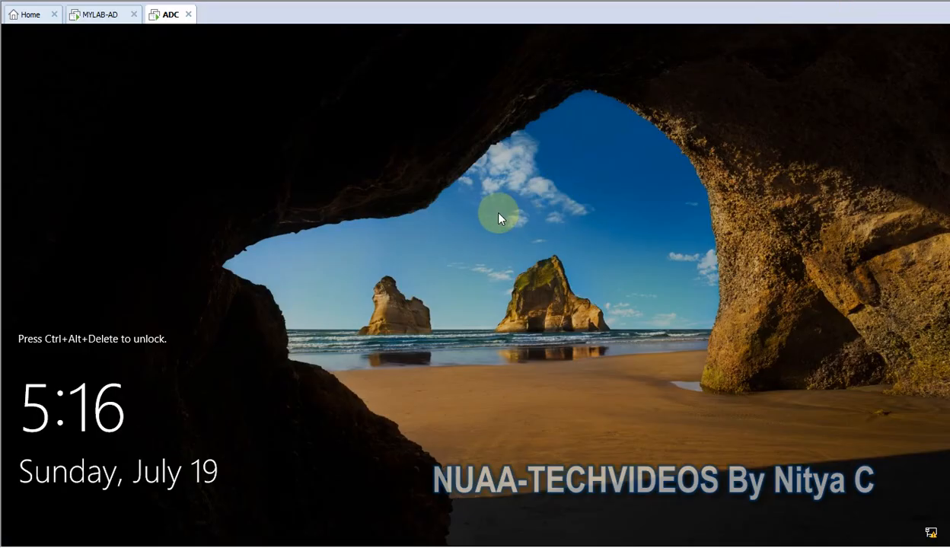
Unlock the ADC virtual machine by entering the domain administrator's password.
left_click(0, 0)
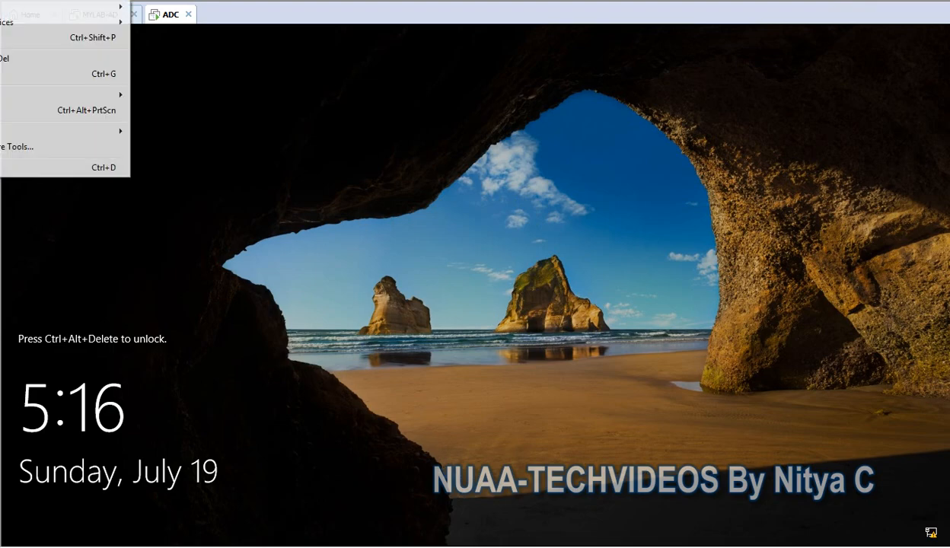
left_click(2, 58)
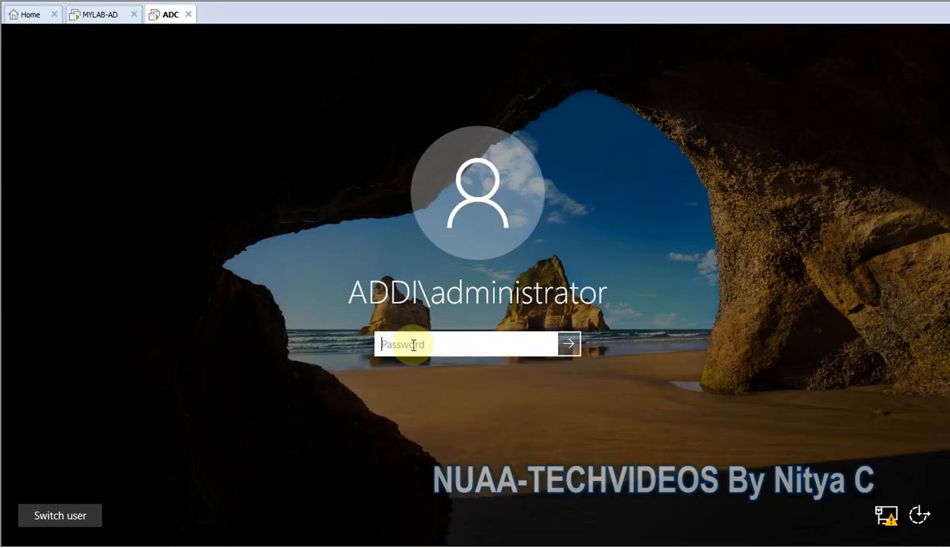
type("********")
key("Return")
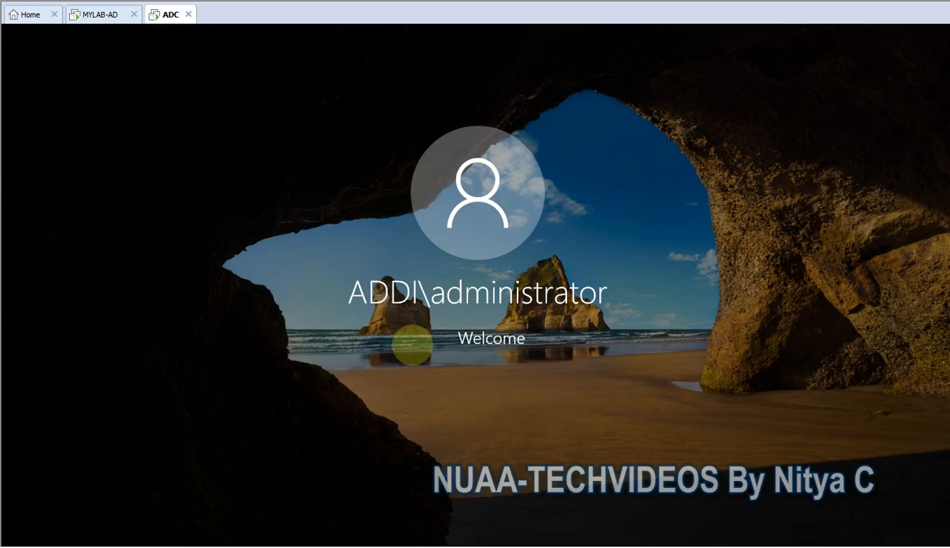
Run gpupdate /force again in the command window on the ADC machine.
left_click(222, 532)
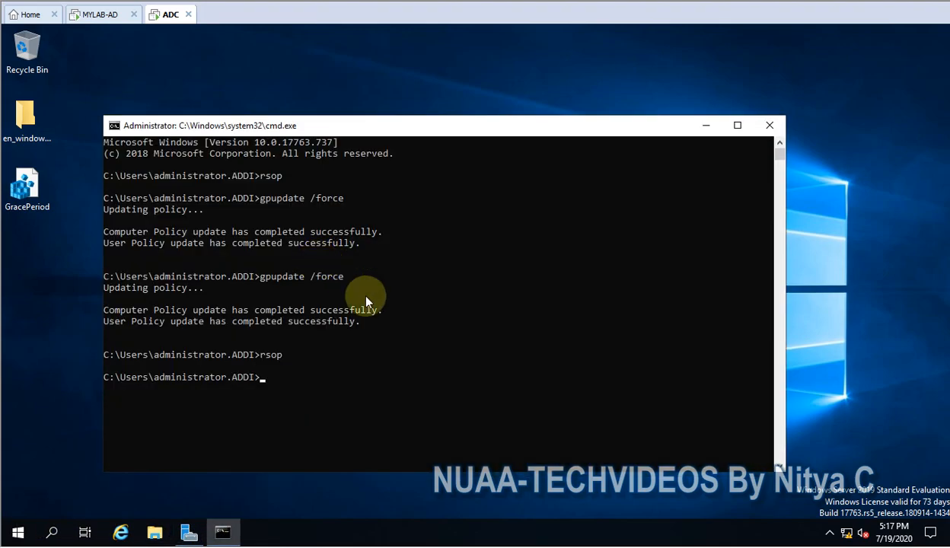
left_click(394, 335)
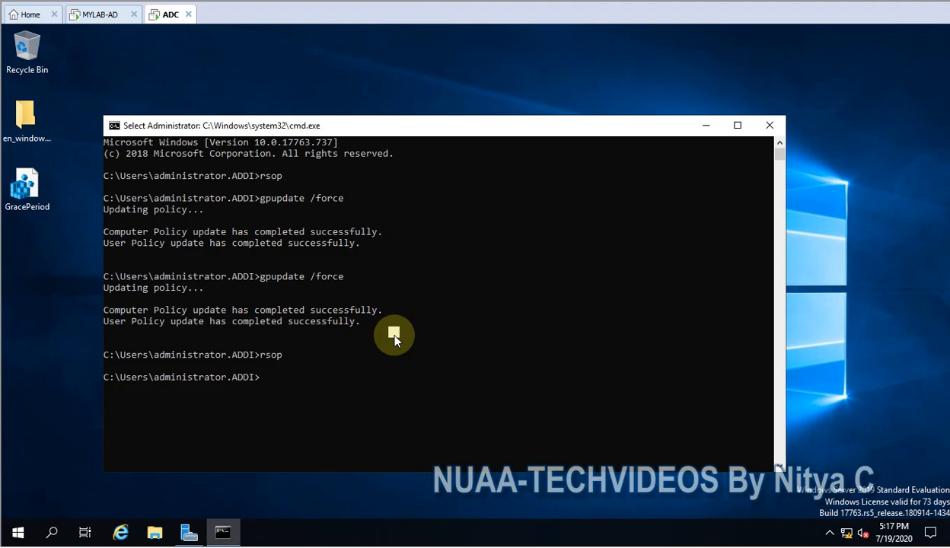
type("re")
key("BackSpace")
key("BackSpace")
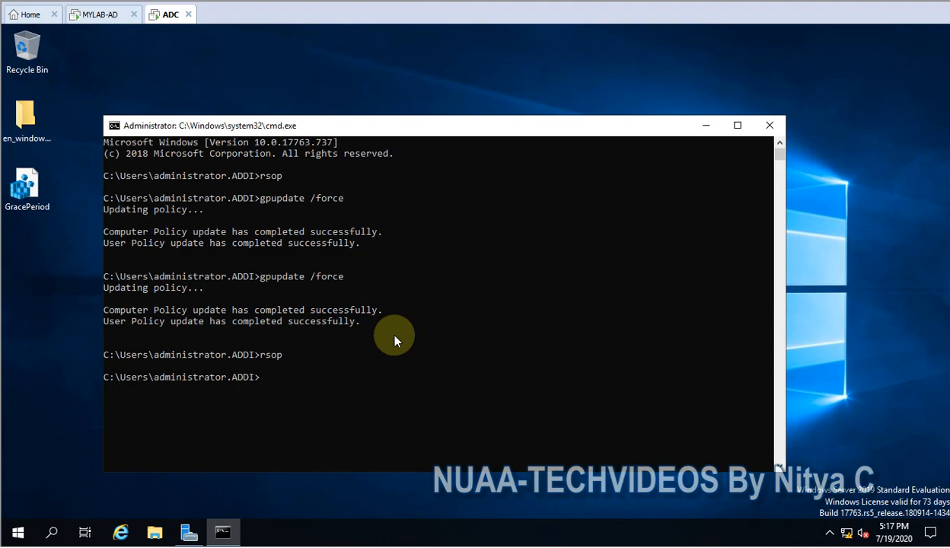
key("Up")
key("Up")
key("Return")
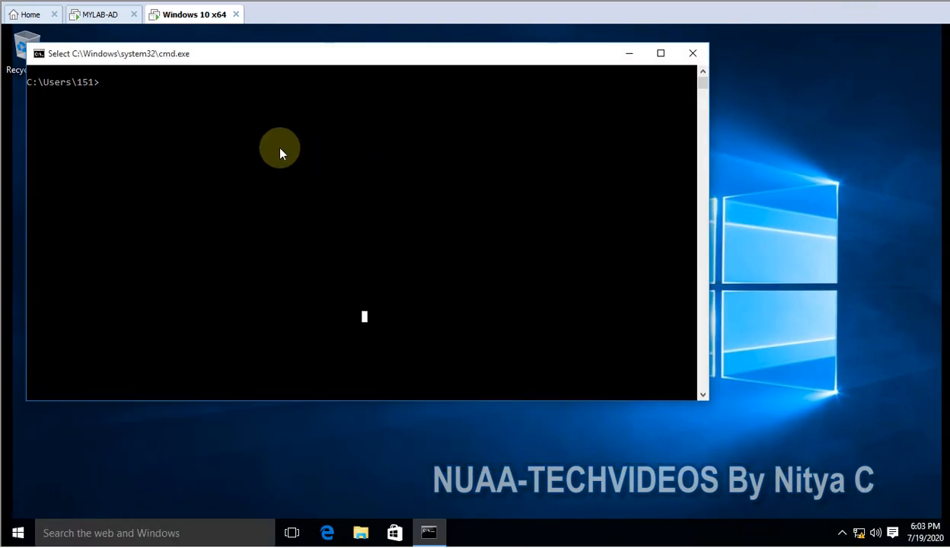
Run gpupdate /force in the command window on the Windows 10 x64 client.
type("gpupdate /force")
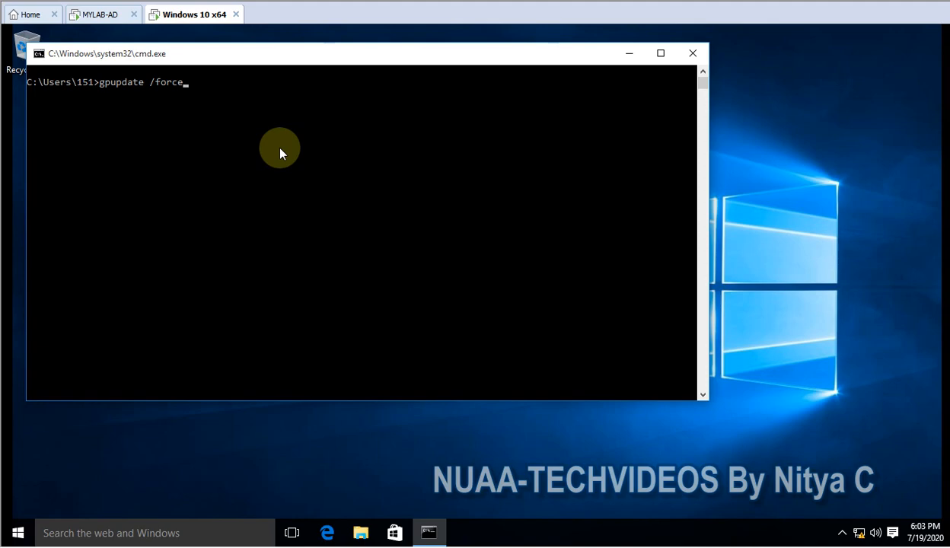
key("Return")
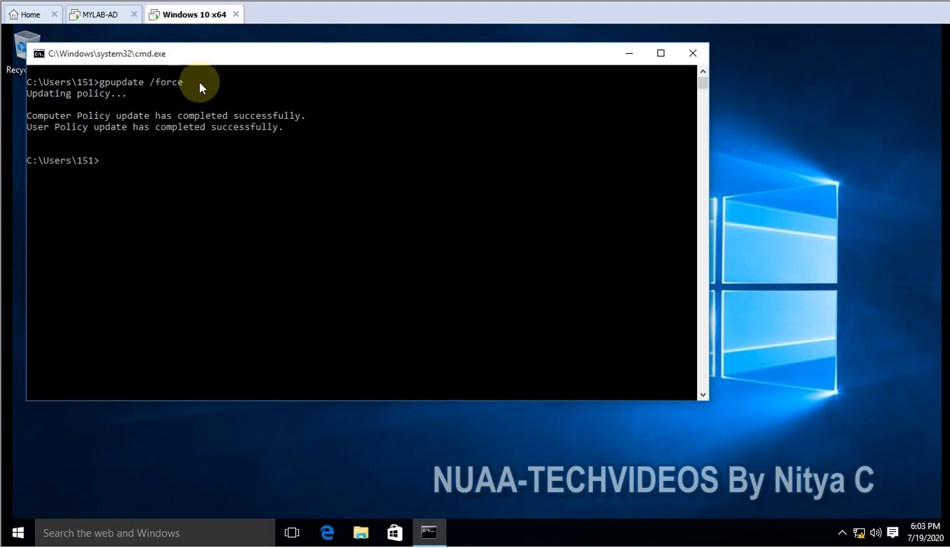
On MYLAB-AD, examine the issued certificates of Addi-DC-1-CA for the desktop and domain controller requesters, and return to Group Policy Management.
left_click(100, 15)
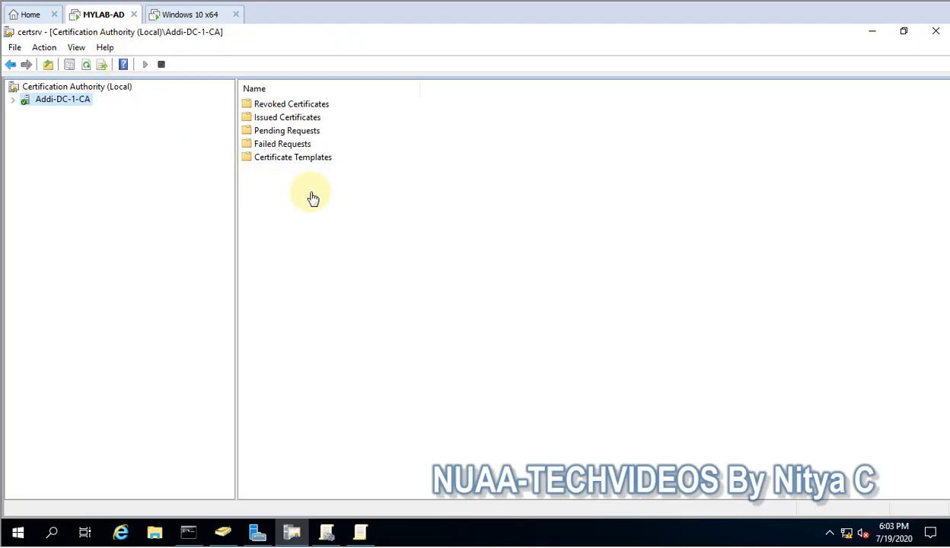
left_click(83, 67)
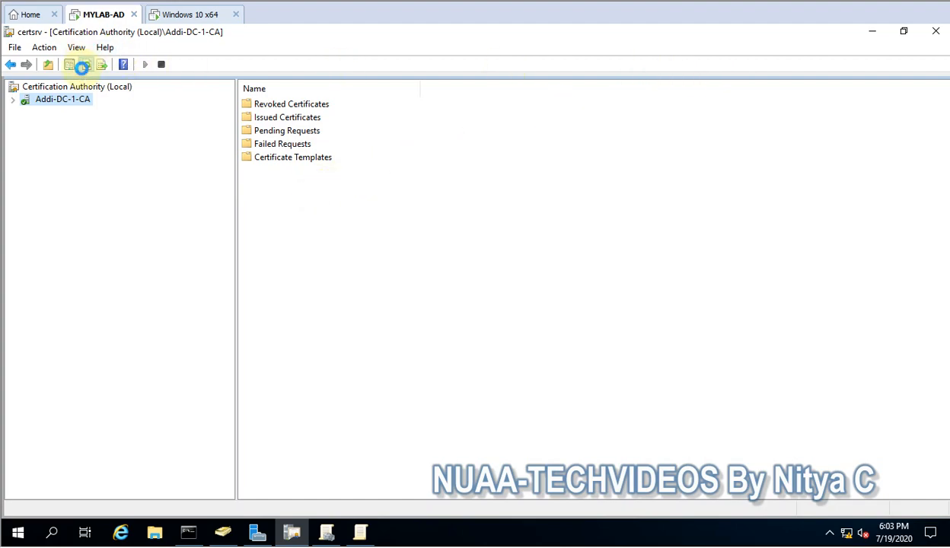
left_click(12, 100)
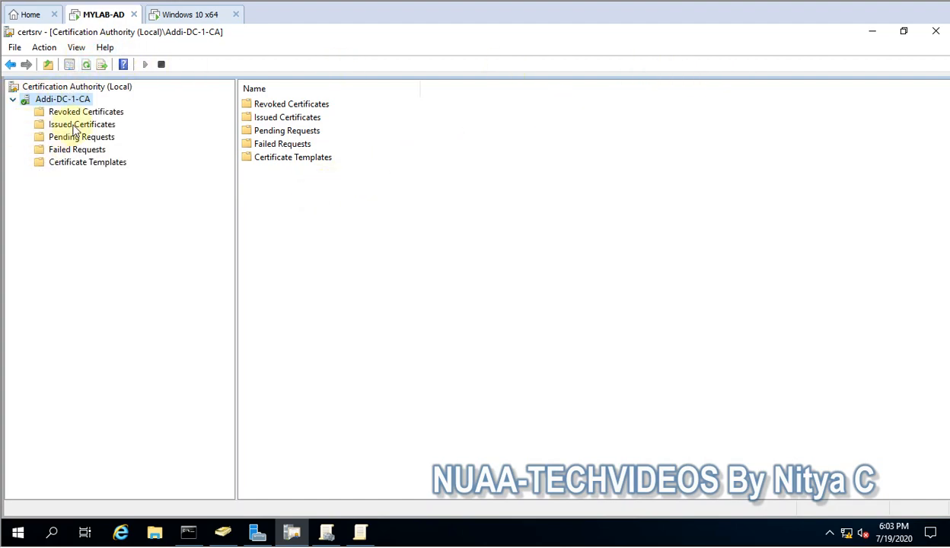
left_click(77, 126)
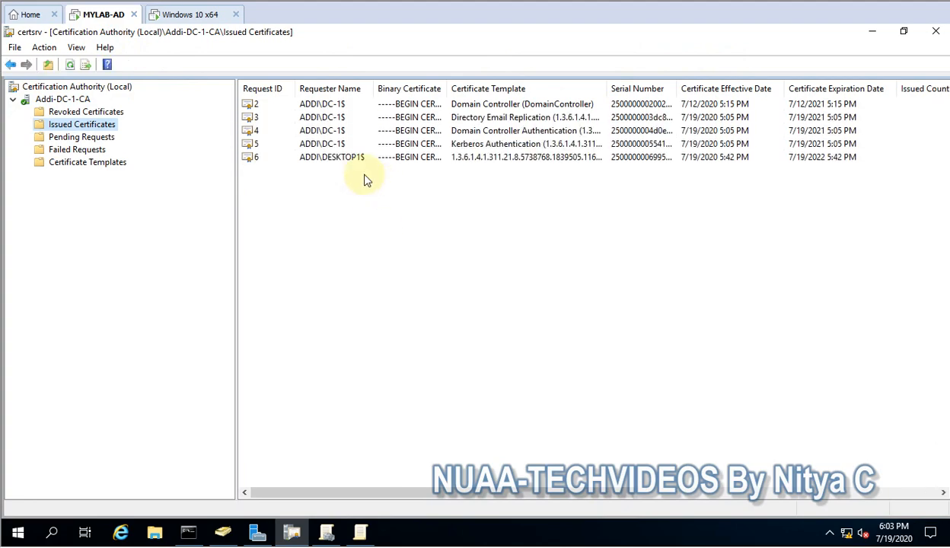
left_click(335, 163)
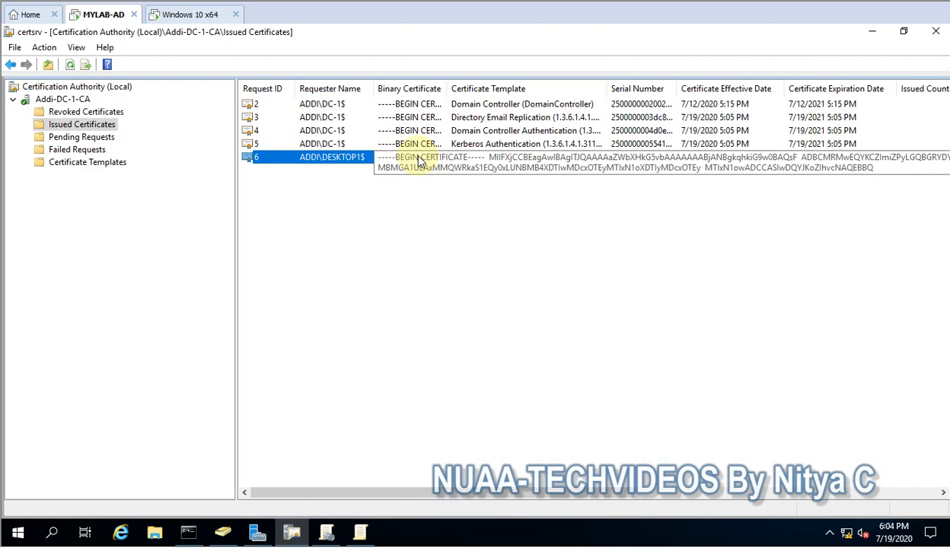
left_click(314, 132)
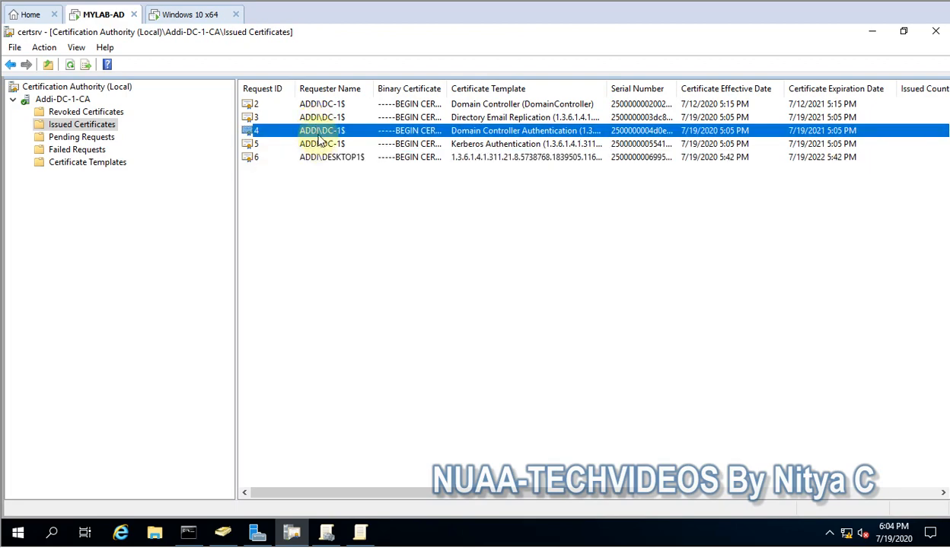
left_click(309, 118)
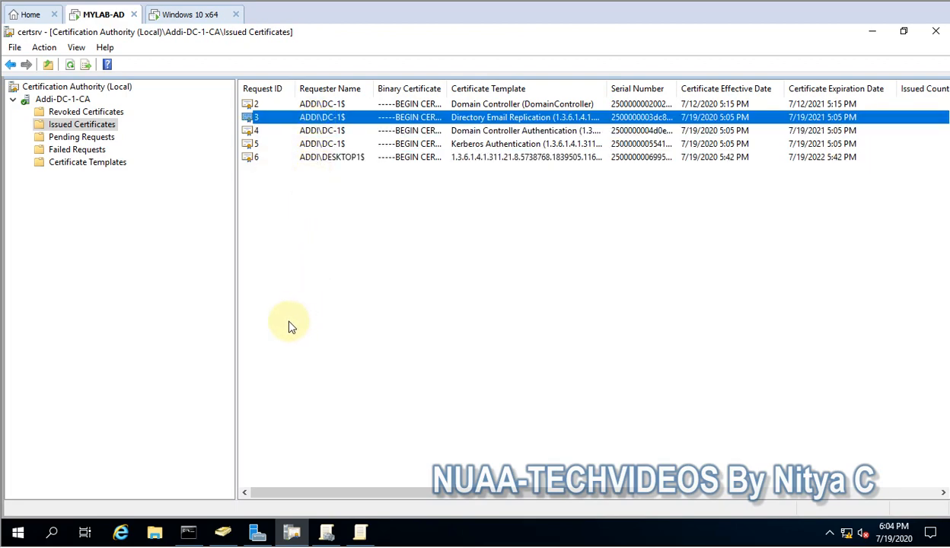
left_click(869, 33)
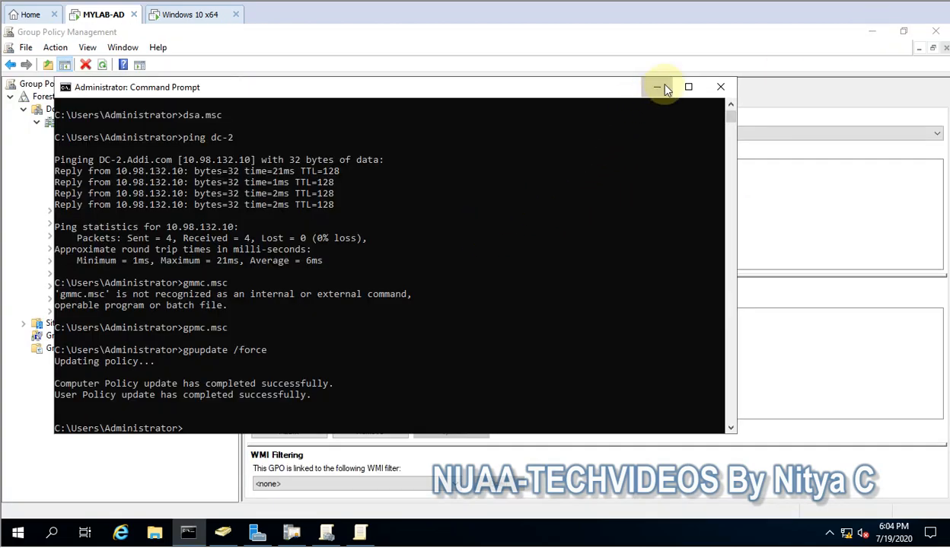
left_click(658, 88)
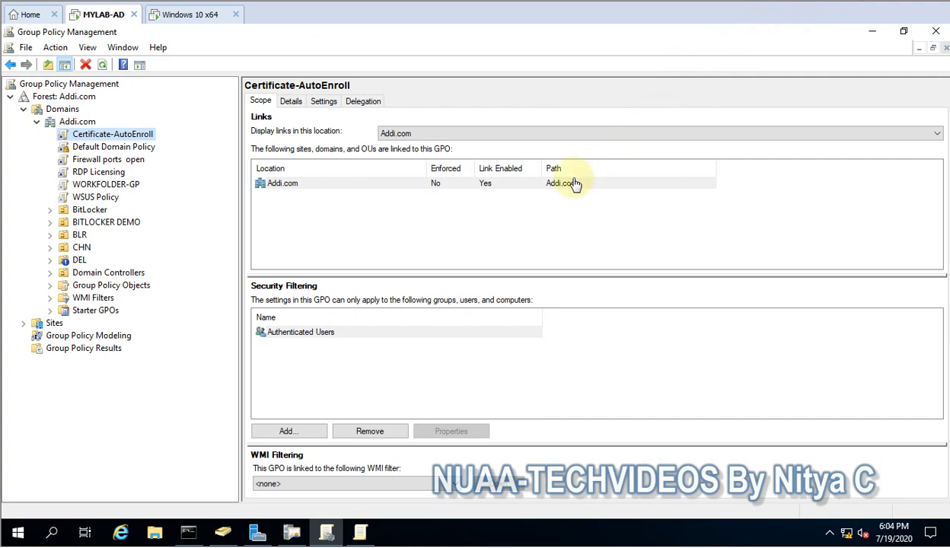